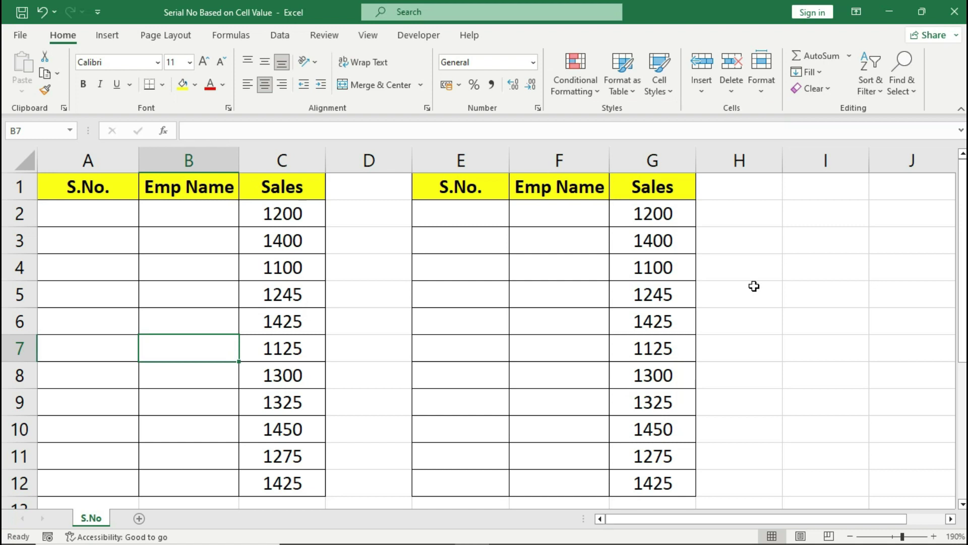
Highlight the Emp Name and S.No. cells, then widen column A considerably.
drag(200, 214, 206, 476)
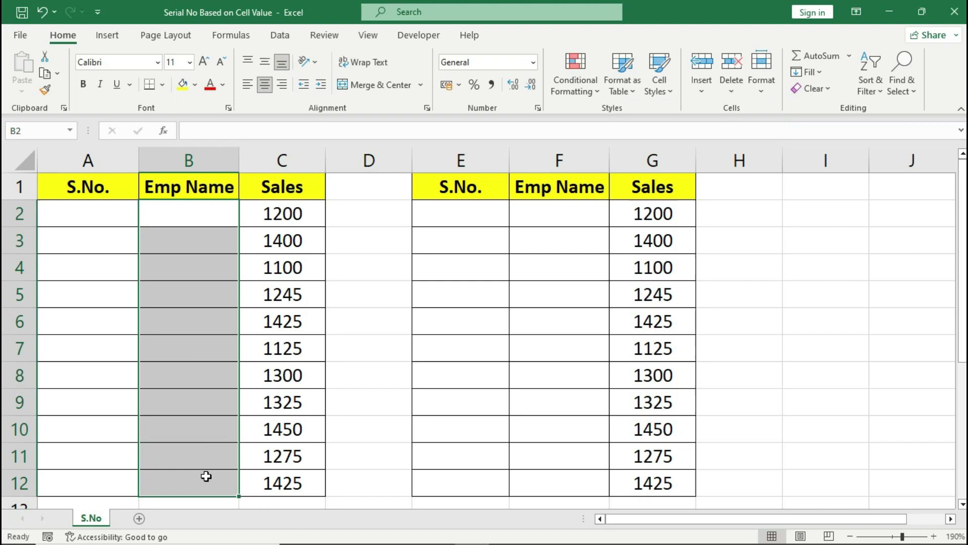
click(113, 210)
drag(113, 211, 112, 479)
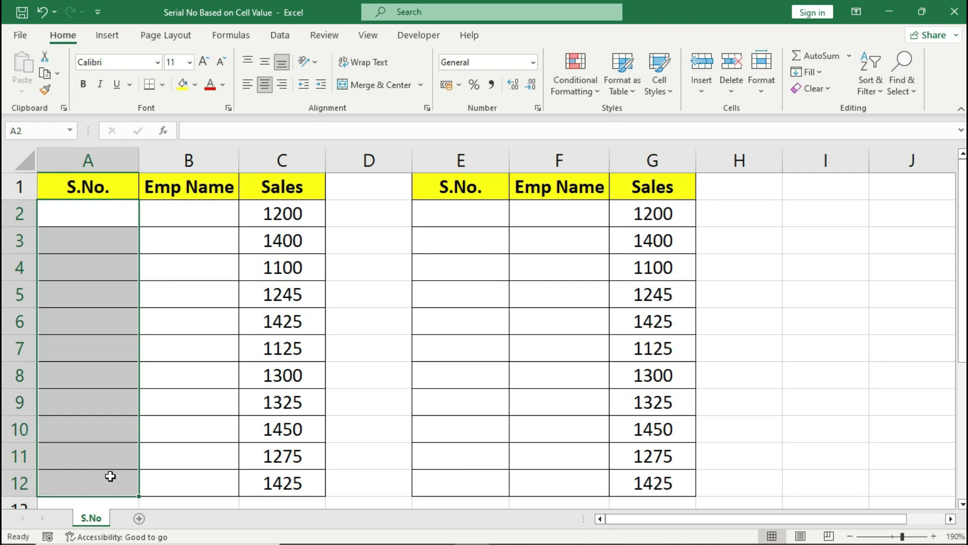
click(111, 216)
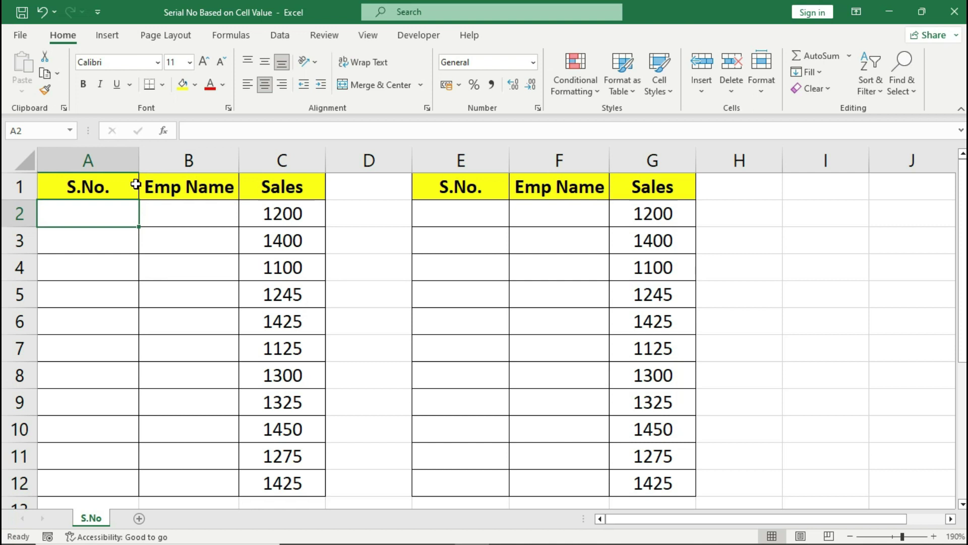
drag(138, 167, 322, 167)
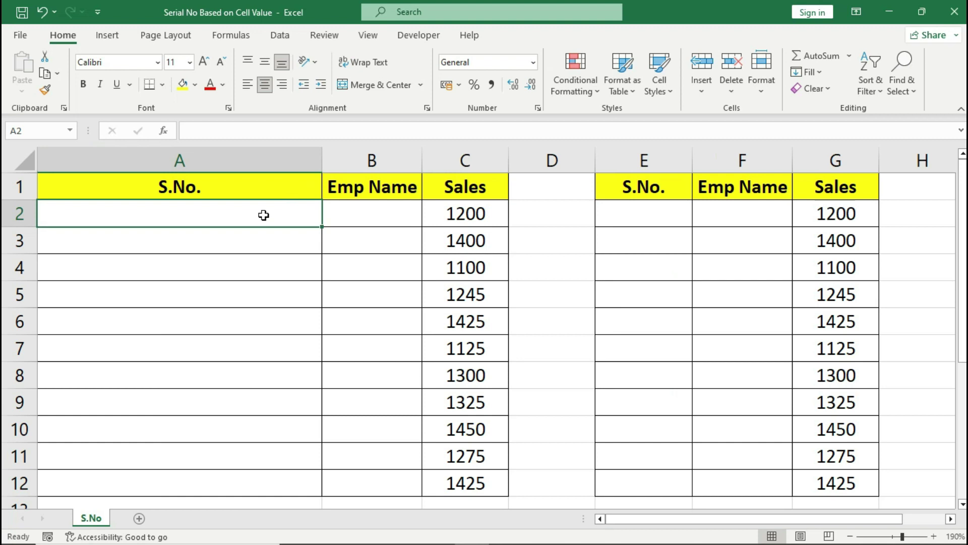
Enter =IF(B2<>"",ROW()-ROW($A$1),"") in cell A2, with A1 locked as absolute.
text(=)
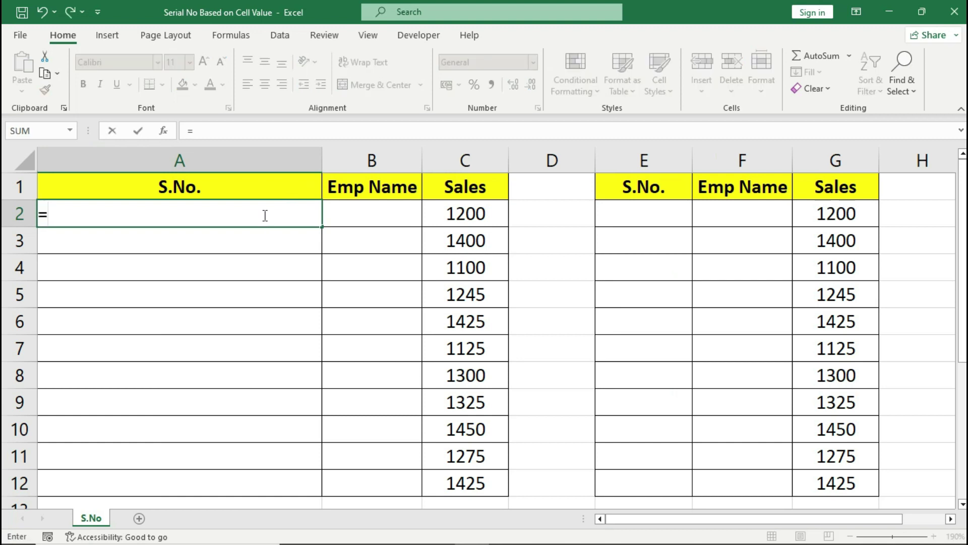
text(IF()
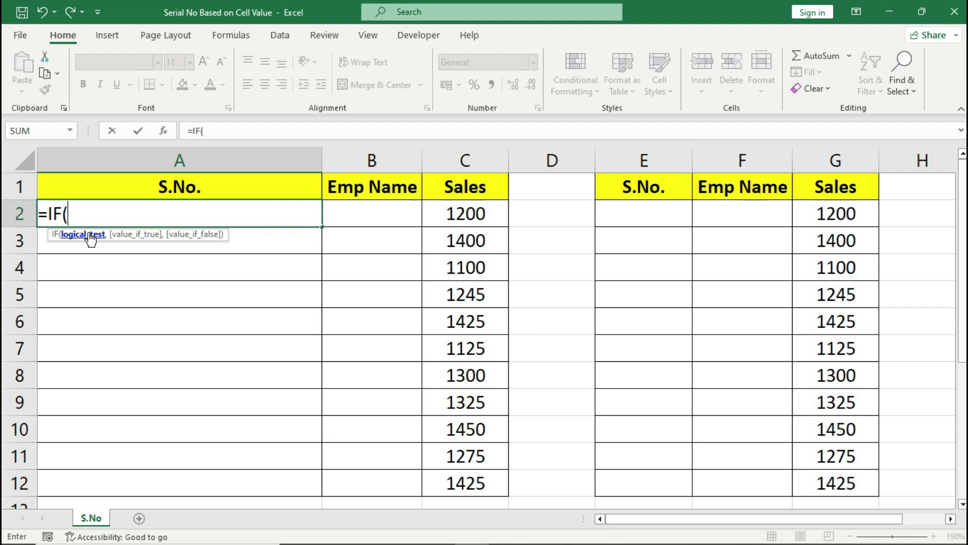
click(345, 210)
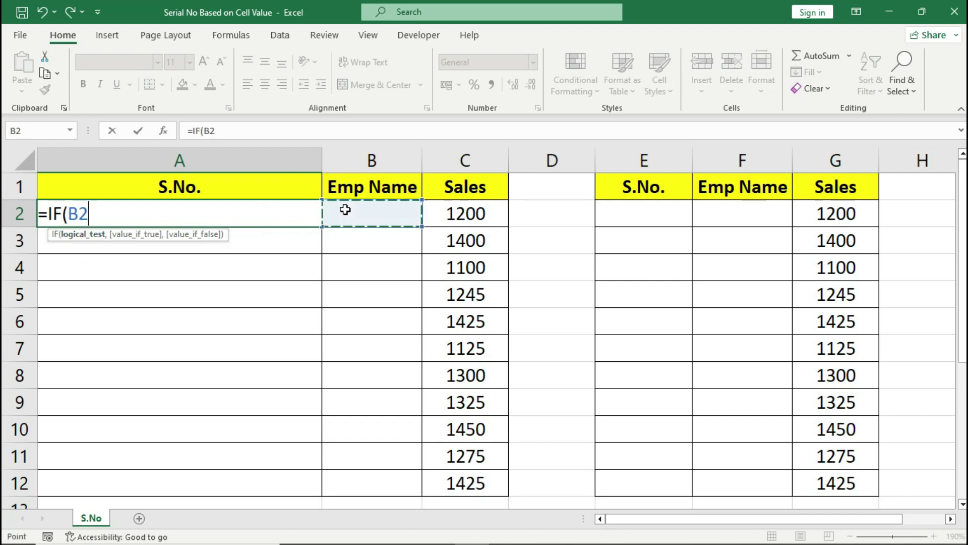
text(<>"")
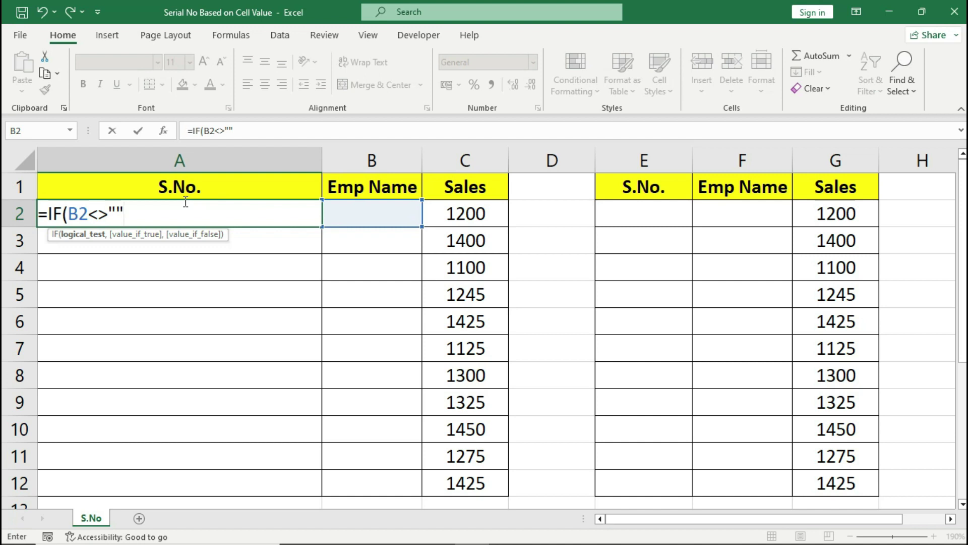
text(,ROW)
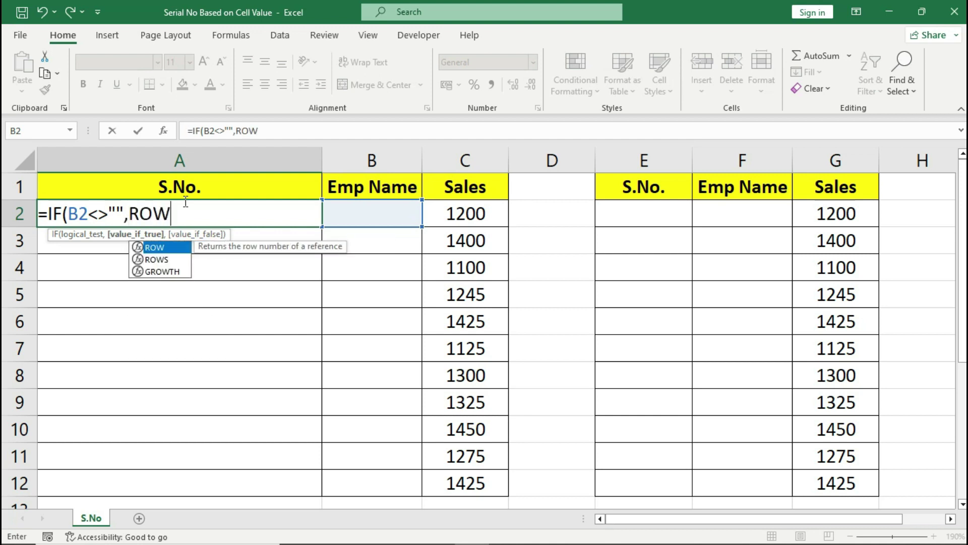
text(()
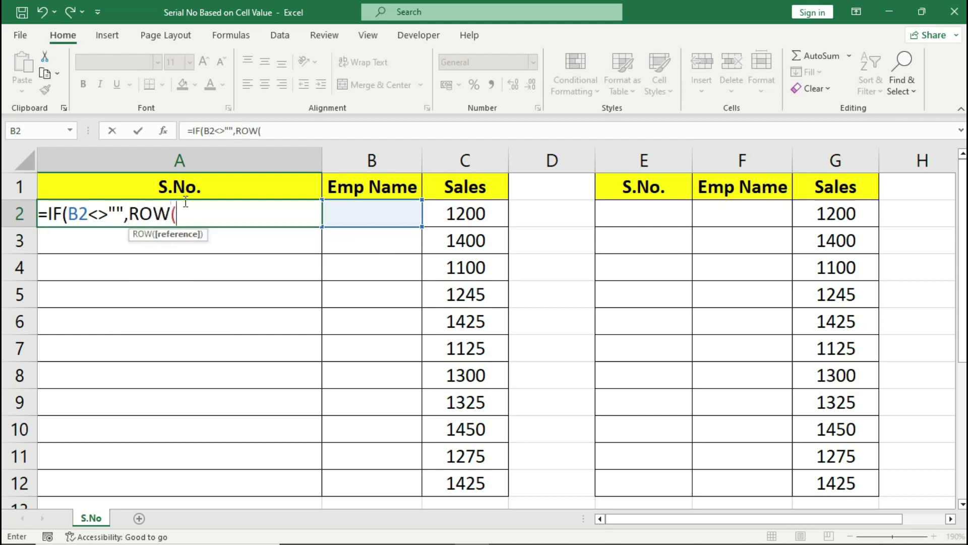
text()-ROW()
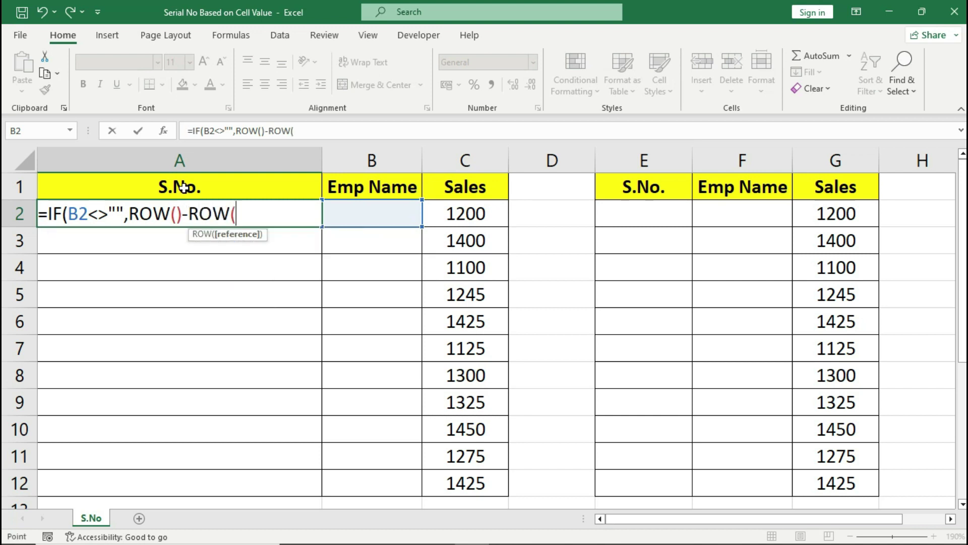
click(183, 187)
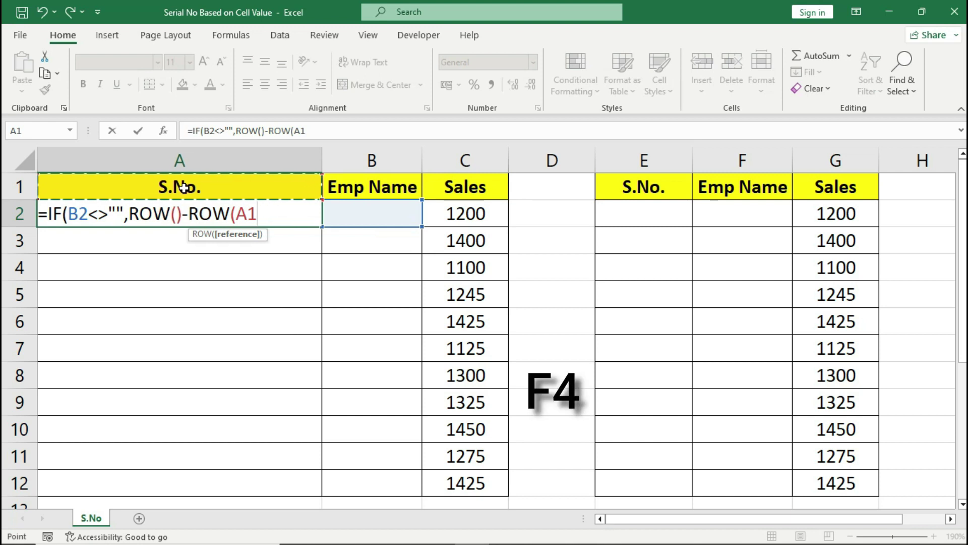
key(F4)
text())
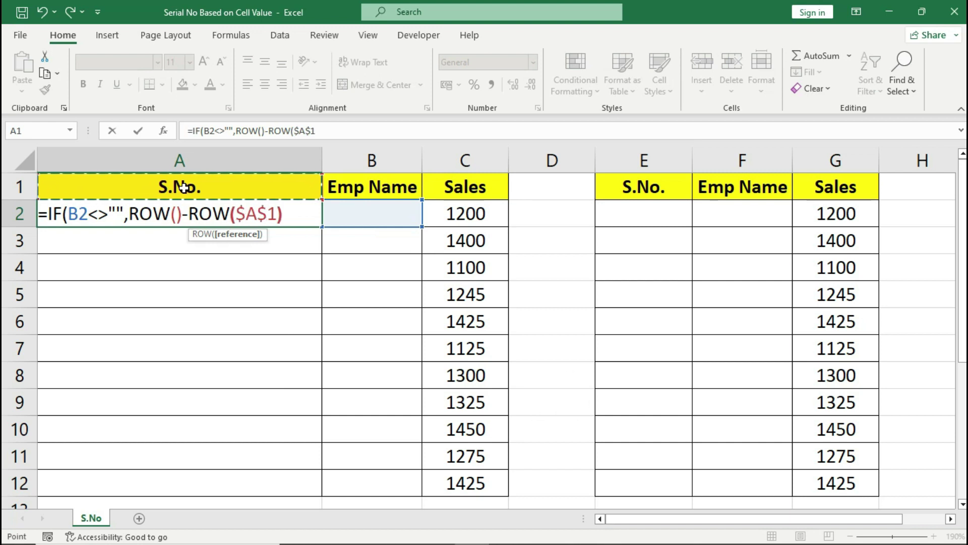
text(,)
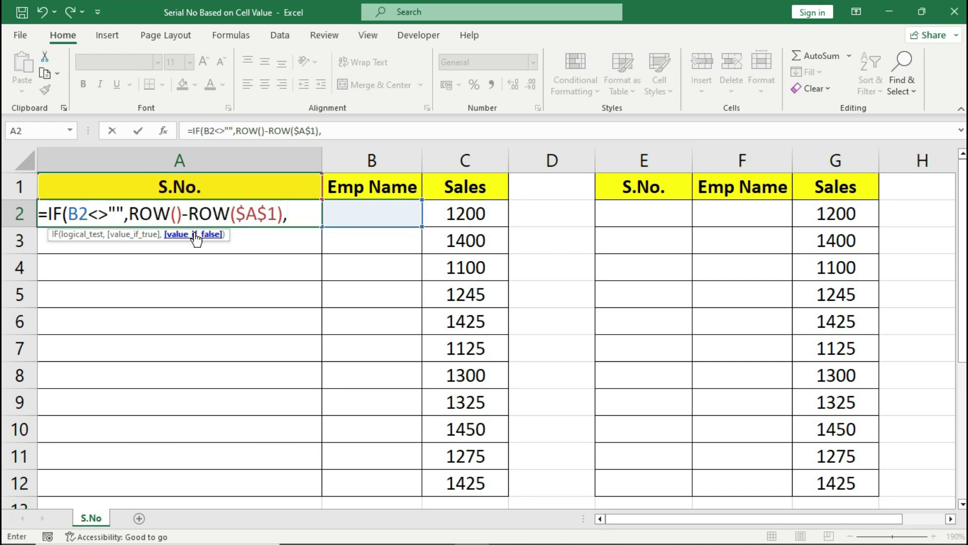
text(" )
text())
key(Return)
click(269, 223)
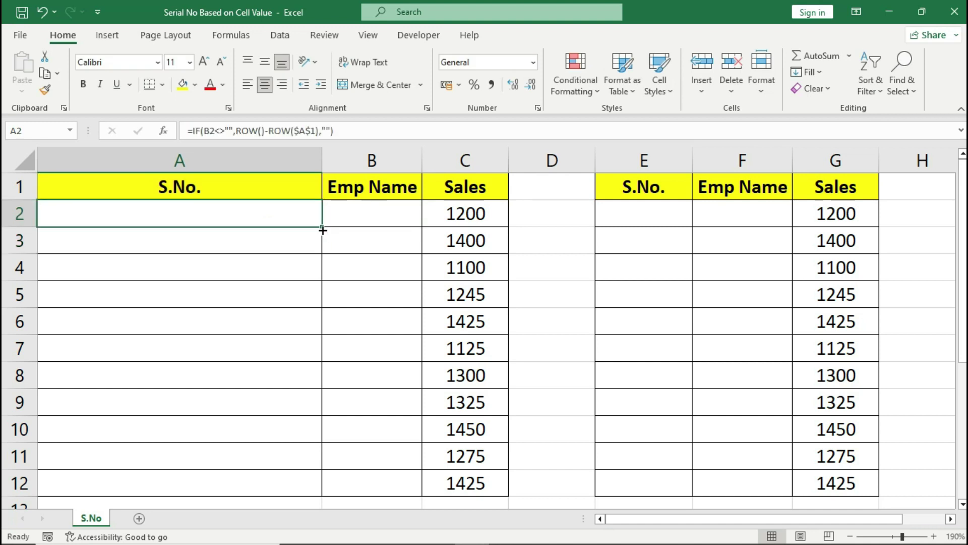
Fill A2's serial-number formula down to A12 and narrow column A back to normal.
drag(322, 228, 306, 484)
click(315, 241)
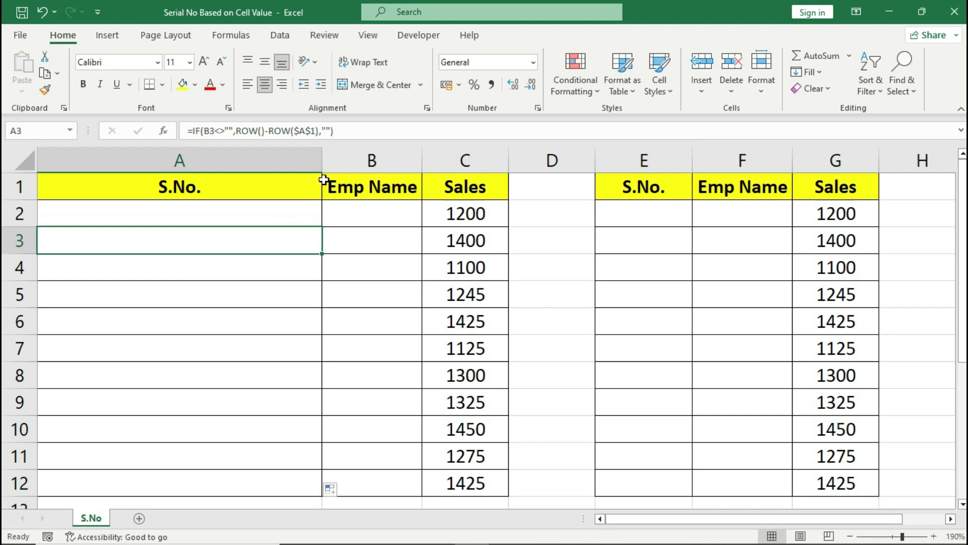
drag(324, 169, 145, 168)
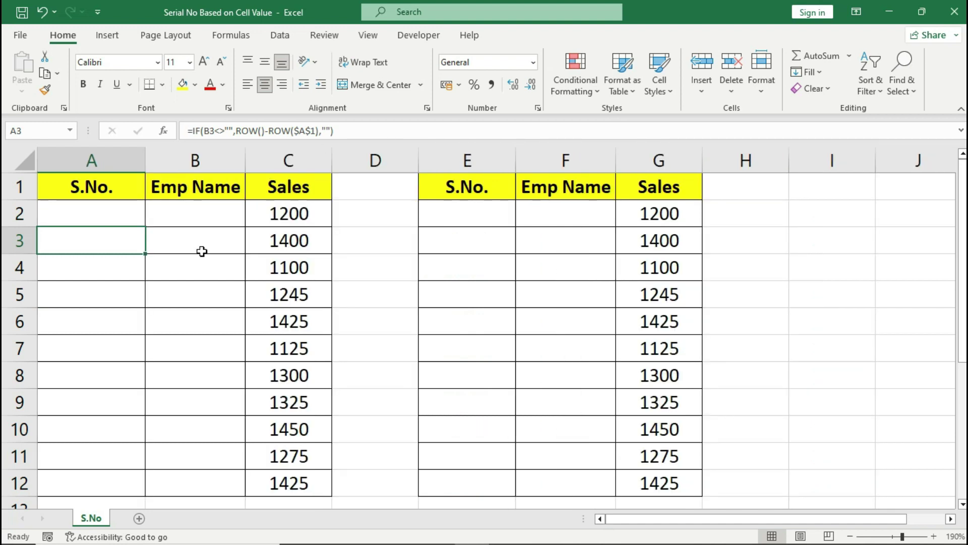
click(217, 219)
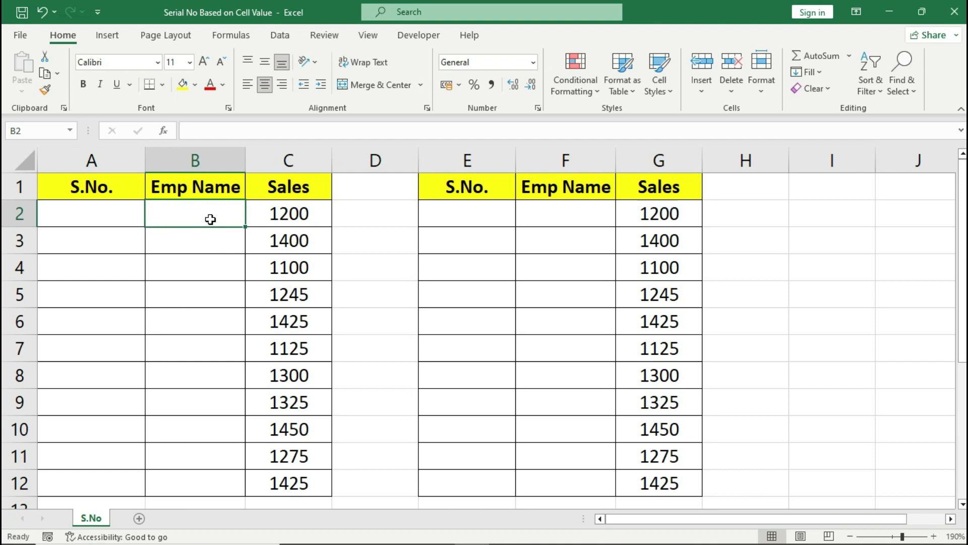
Enter ARUN in B2 and confirm A2's formula now shows serial number 1.
text(ARUN)
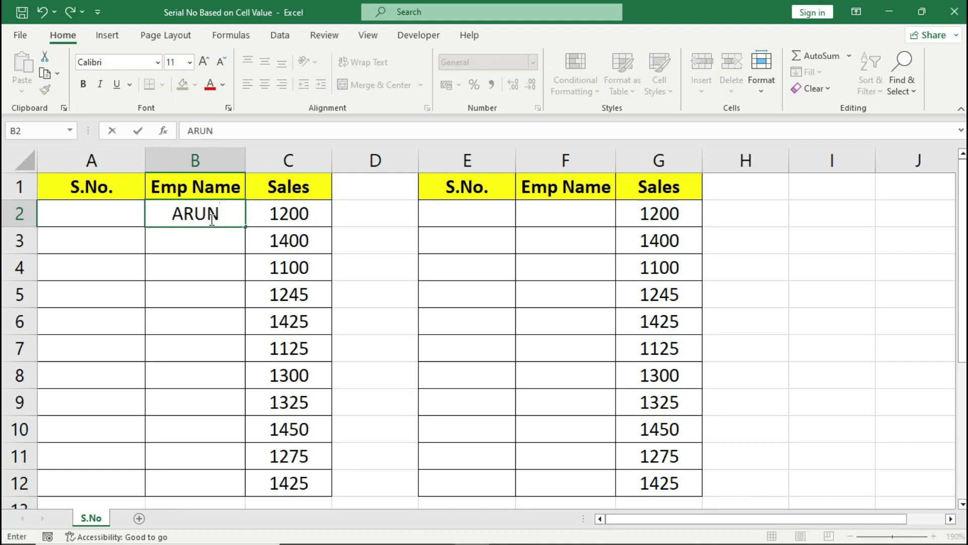
key(Return)
click(207, 215)
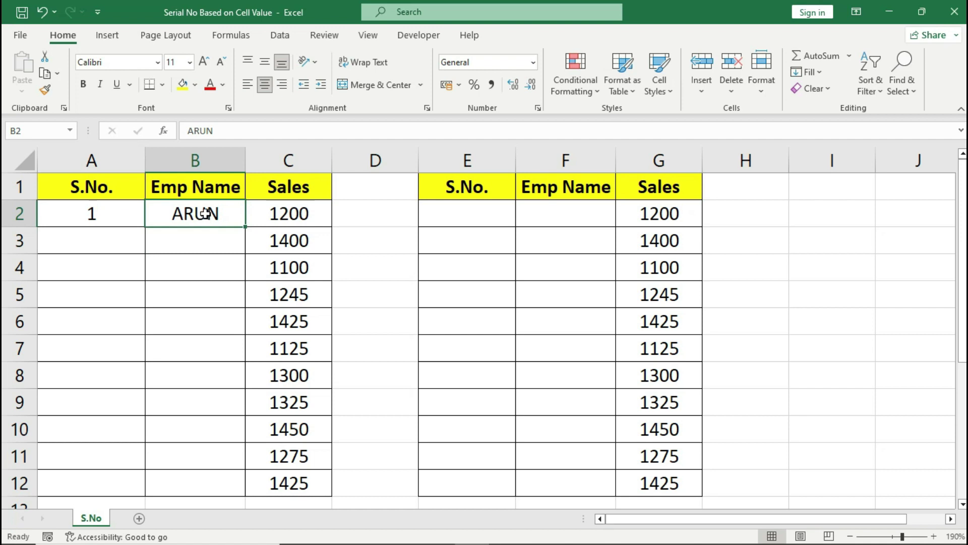
click(127, 214)
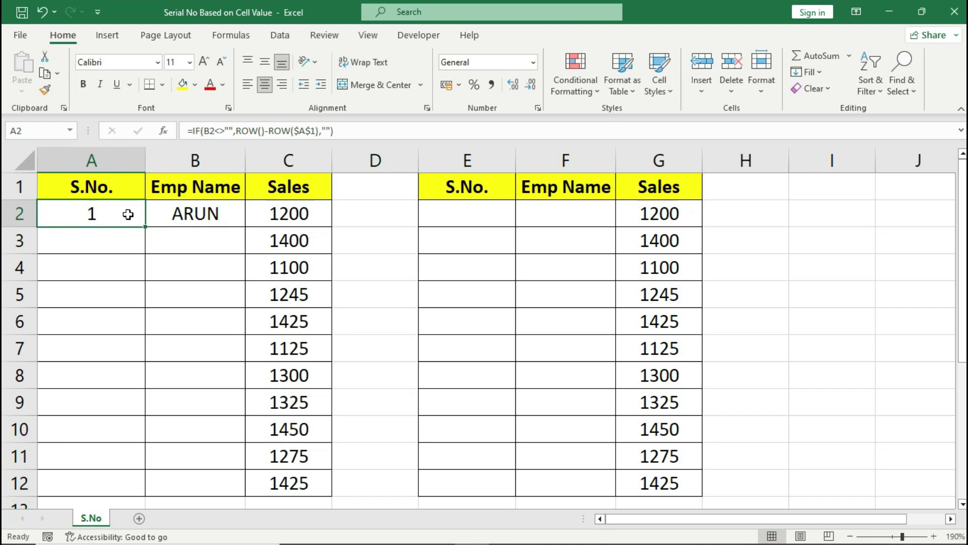
Enter VAMSI, KIRAN, PRASAD, MOHAN, PAVAN, SHANKAR and SHIVA in B3 through B9.
click(174, 243)
text(VAMSI)
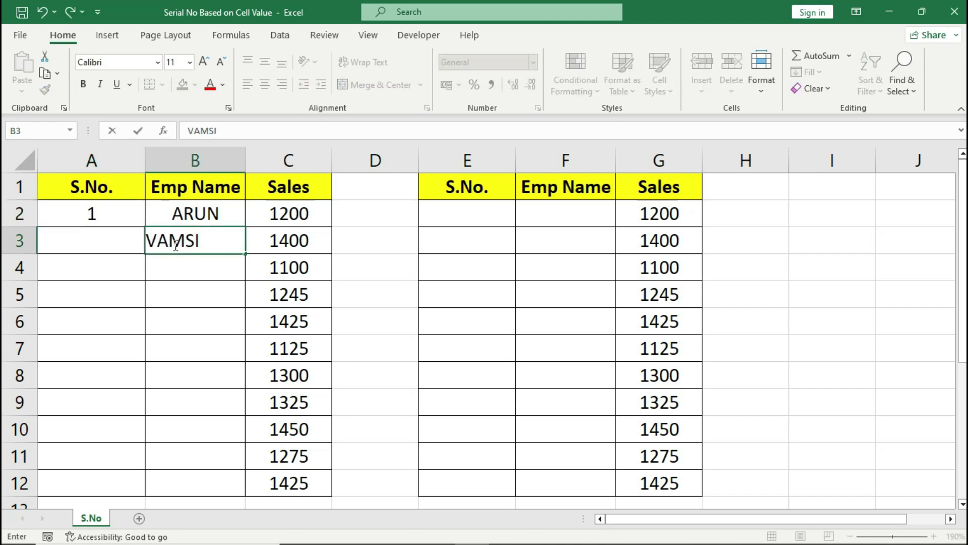
key(Return)
text(KIRAN)
key(Return)
text(PRASA)
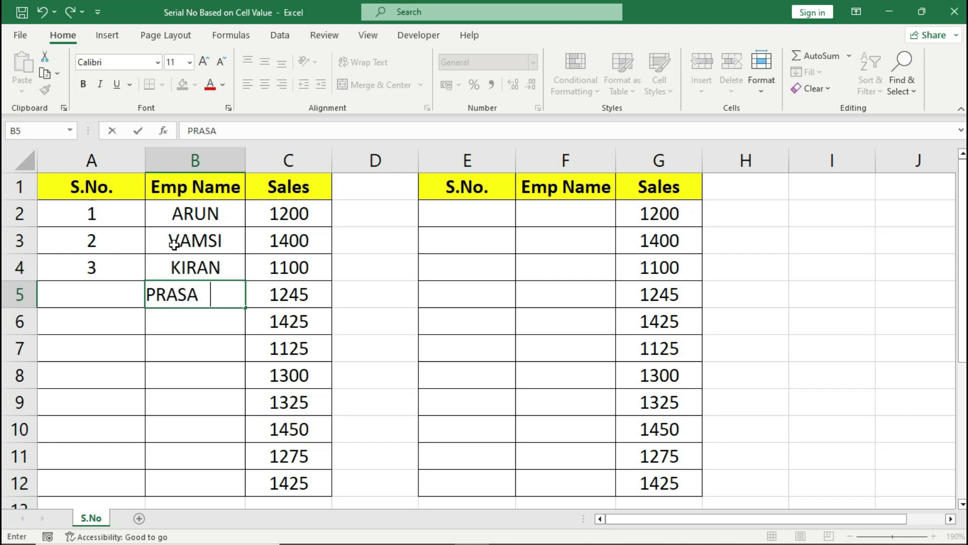
text(D)
key(Return)
text(MOHAN)
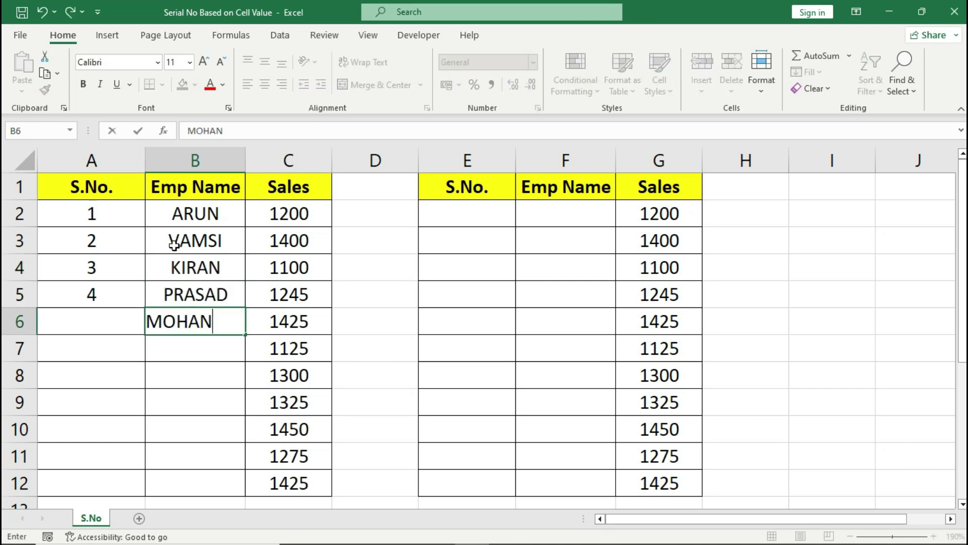
key(Return)
text(PAVAN)
key(Return)
text(SHANKAR)
key(Return)
text(SHIVA)
key(Return)
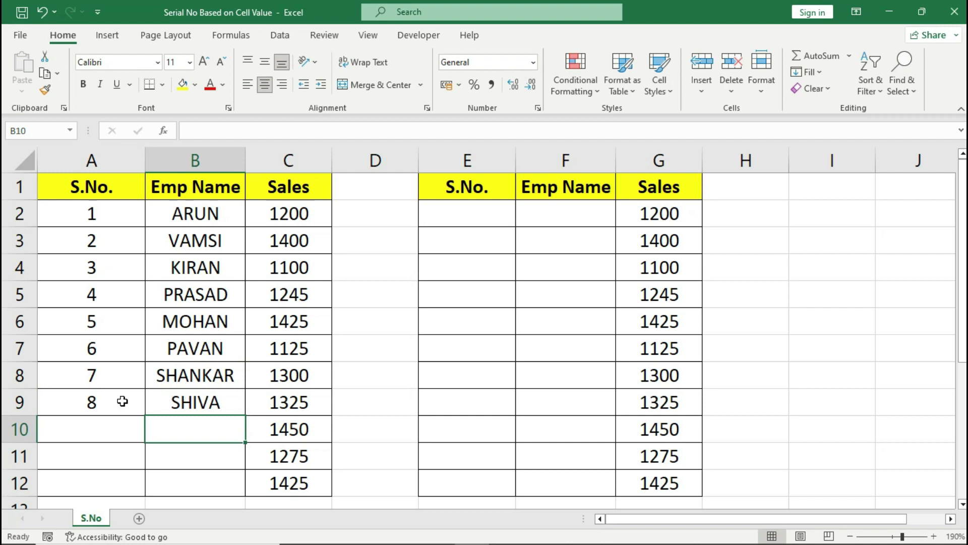
Clear the names in B9 and B8.
click(175, 396)
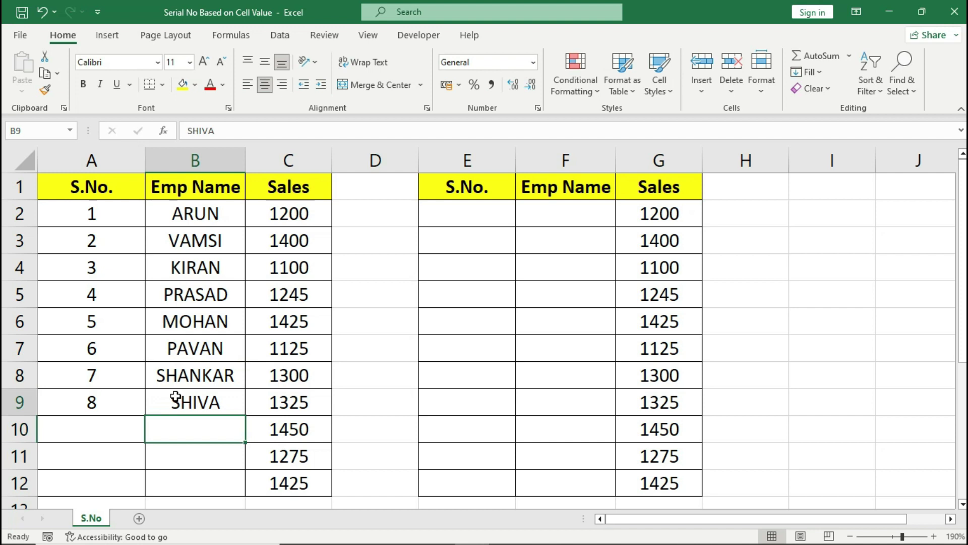
key(Delete)
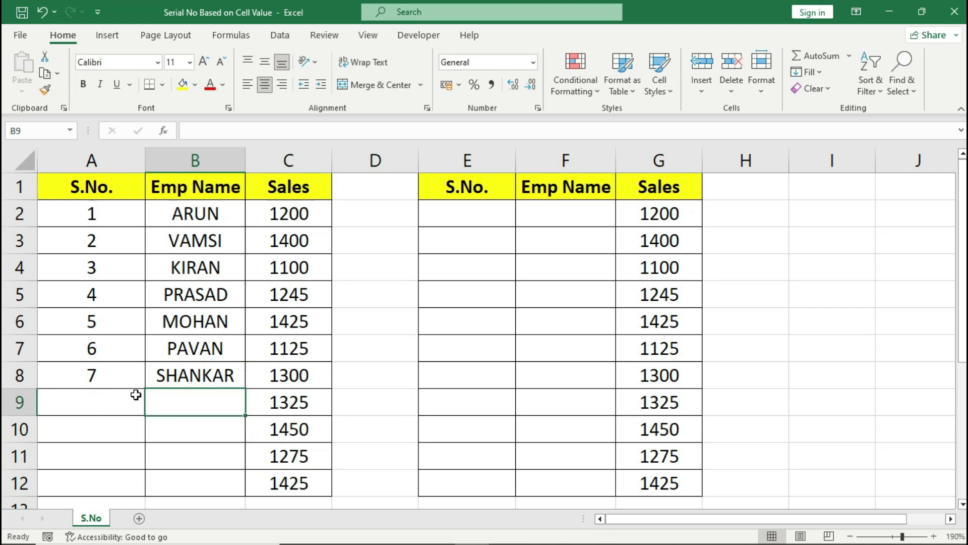
click(169, 363)
key(Delete)
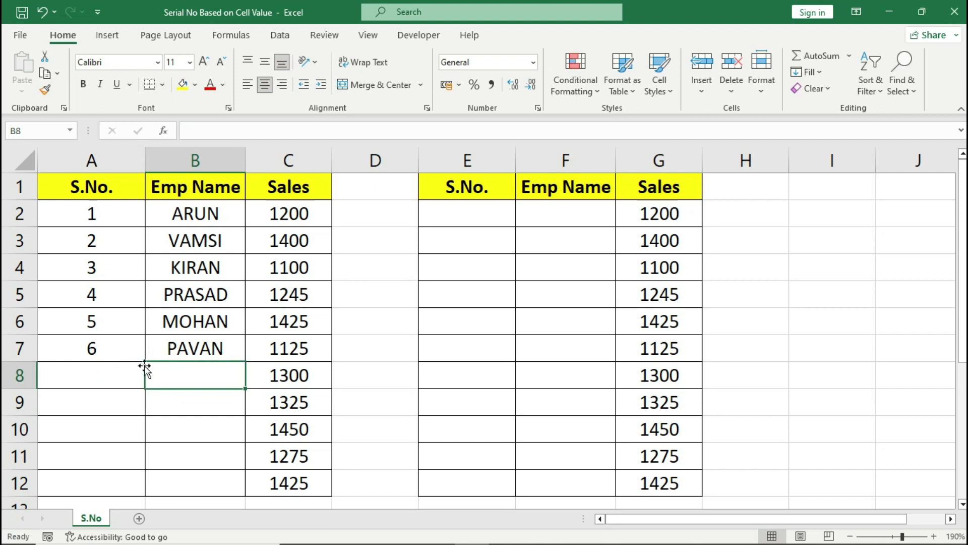
Enter SHIVA, SHANKAR, PRADEEP, KARAN and KUMAR in rows 8 through 12.
text(SHIVA)
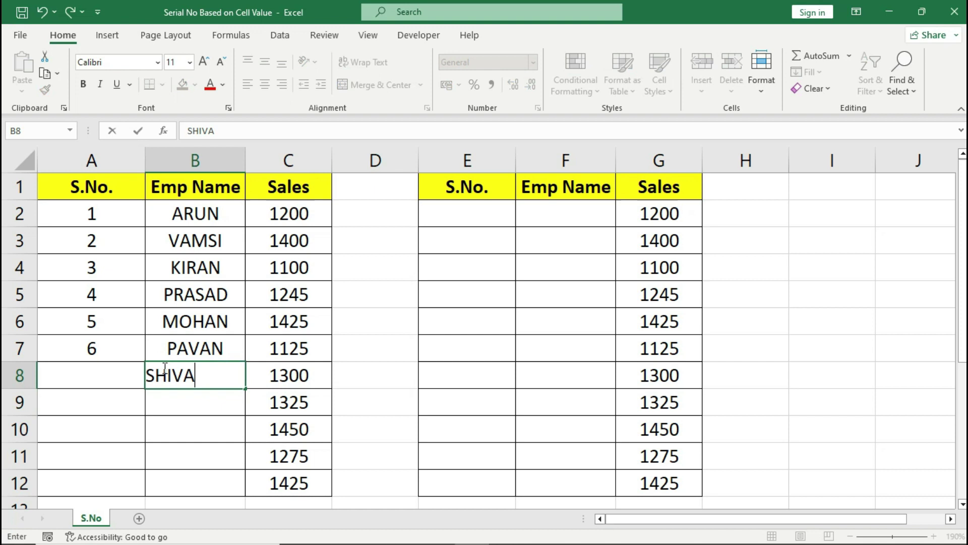
key(Return)
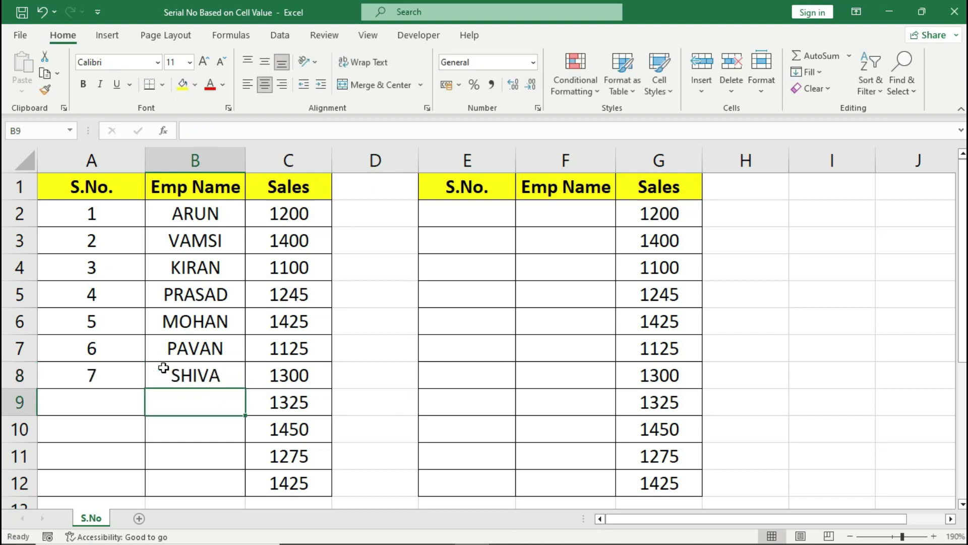
text(SHANKAR)
key(Return)
text(PRADEEP)
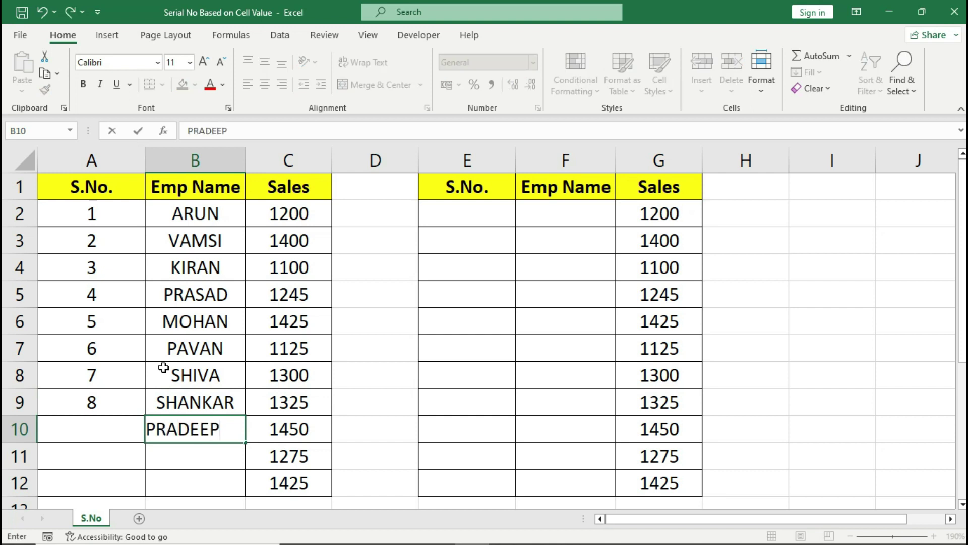
key(Return)
text(KARAN)
key(Return)
text(KUMAR)
key(Return)
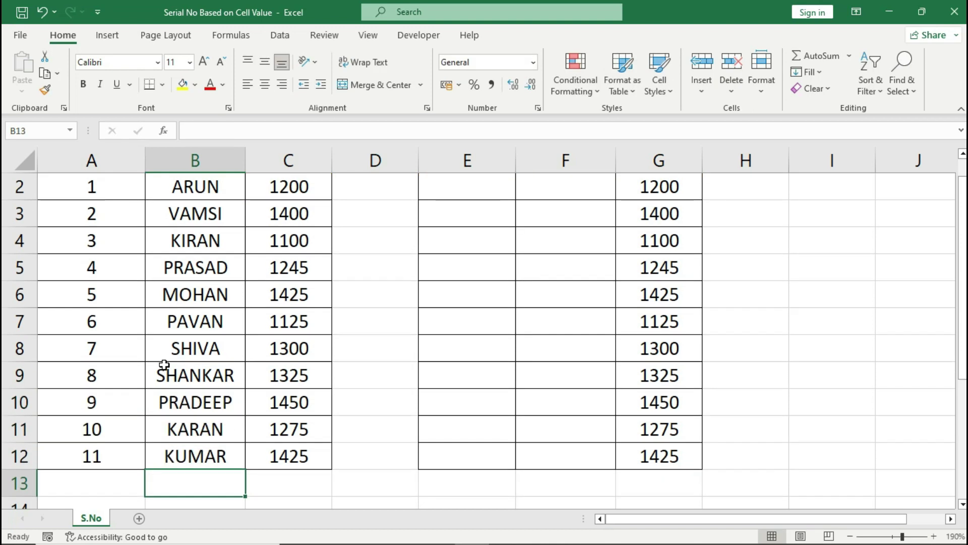
Clear KUMAR, KARAN and PRADEEP from rows 12, 11 and 10.
scroll(176, 354, up, 1)
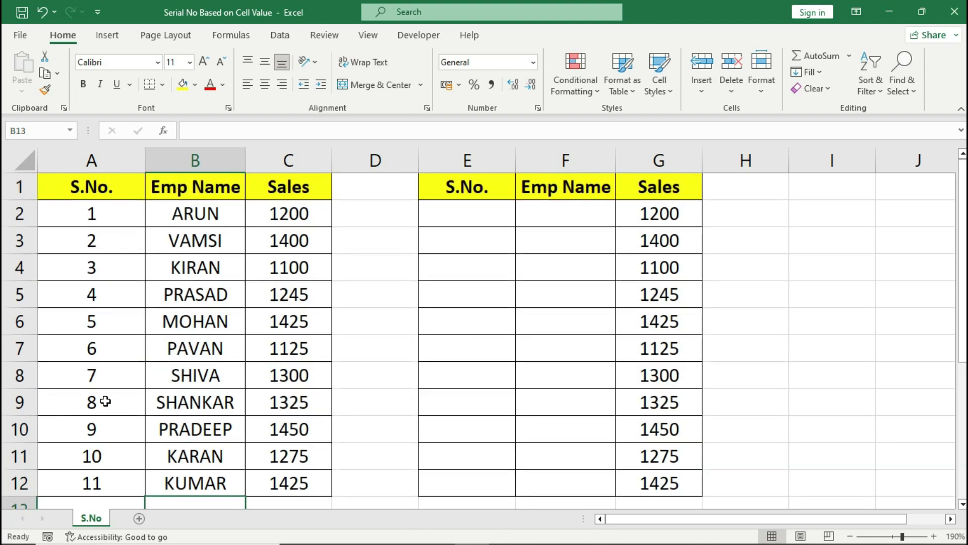
click(156, 479)
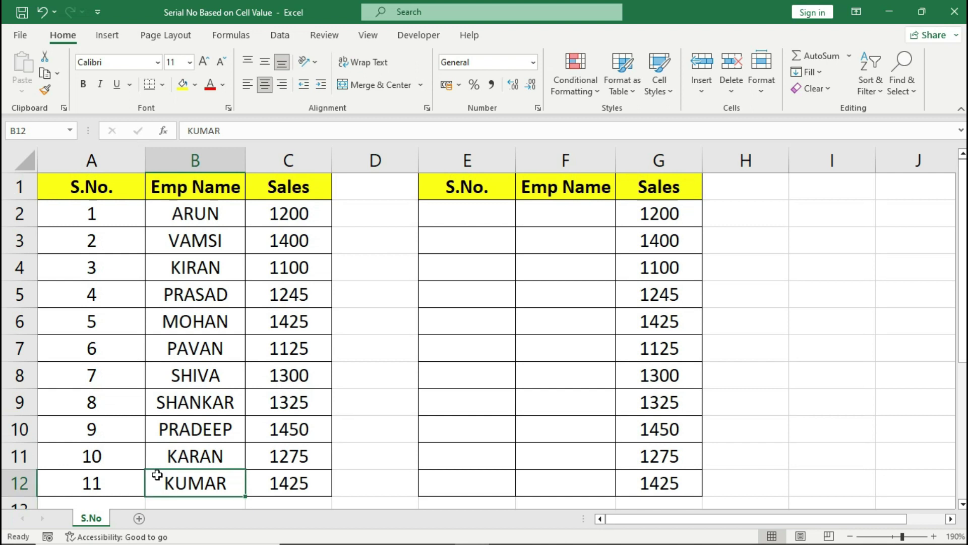
key(Delete)
key(Up)
key(Delete)
key(Up)
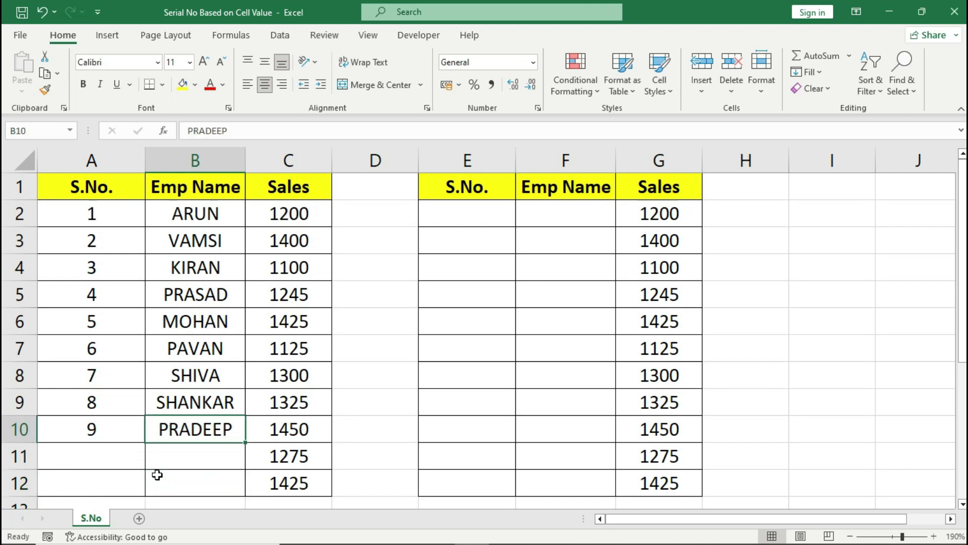
key(Delete)
Re-enter PRADEEP, KIRAN and KUMAR in rows 10 through 12.
text(PRADD)
key(BackSpace)
text(EEP)
key(Return)
text(KIRAN)
key(Return)
text(KUMAR)
key(Return)
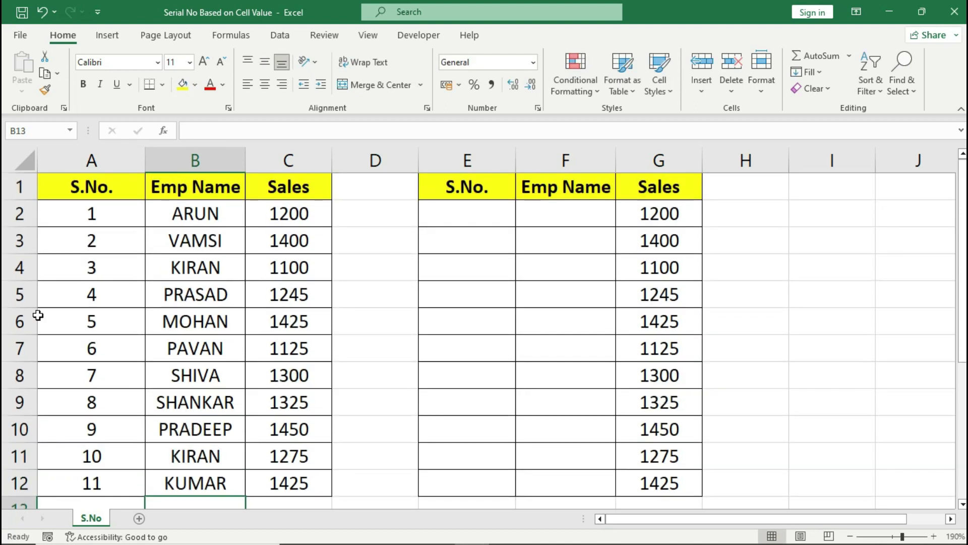
Delete the MOHAN row (row 6) and check the S.No. column renumbers.
click(20, 318)
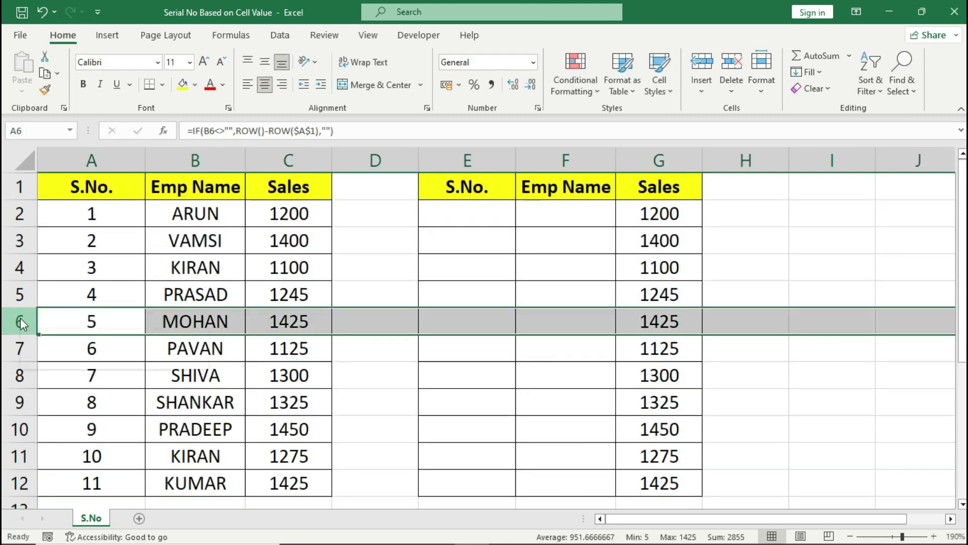
right_click(20, 317)
click(68, 207)
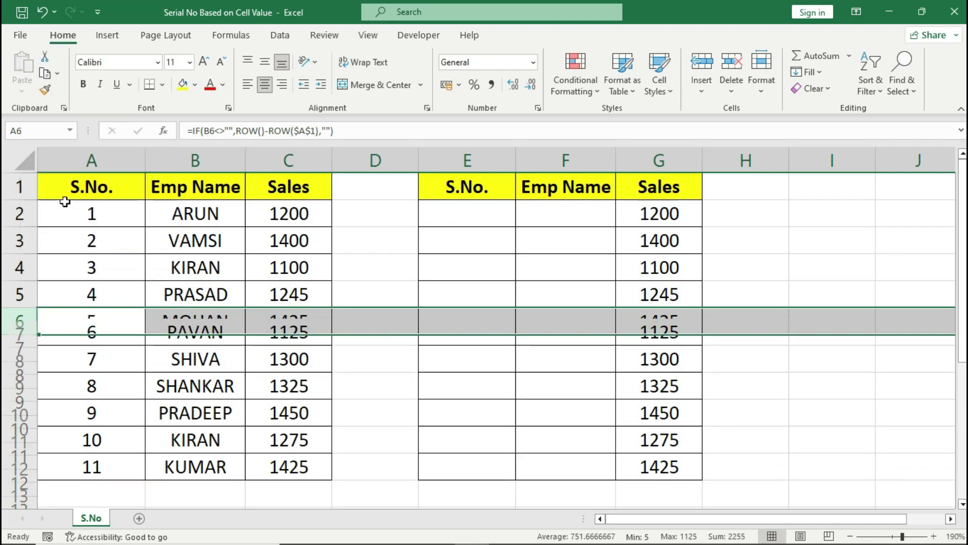
drag(107, 221, 111, 456)
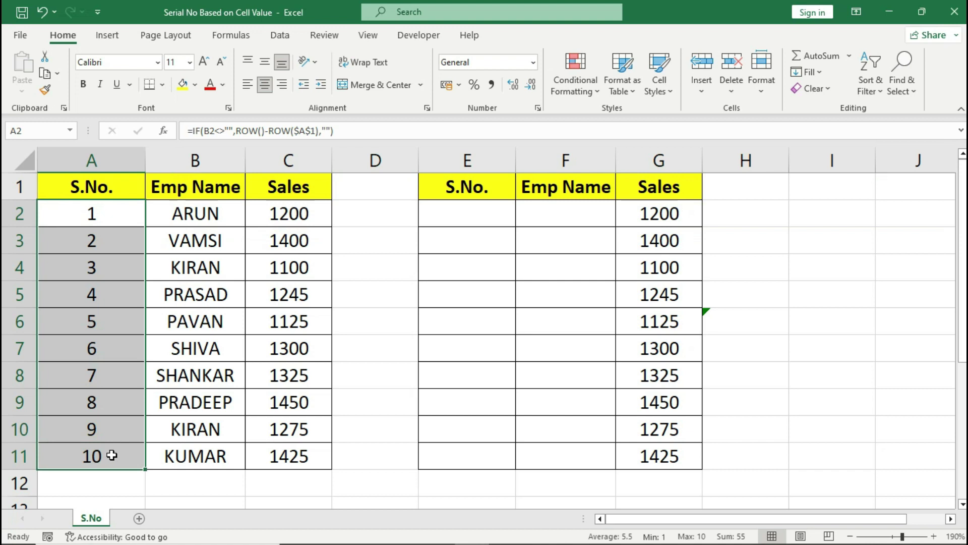
Delete the PAVAN row, now row 6, from the table.
click(19, 321)
right_click(19, 321)
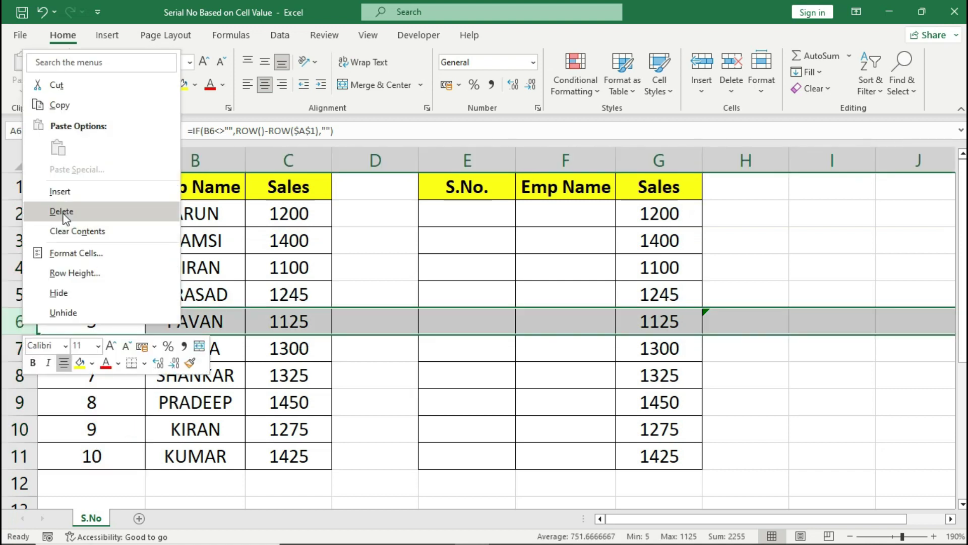
click(60, 208)
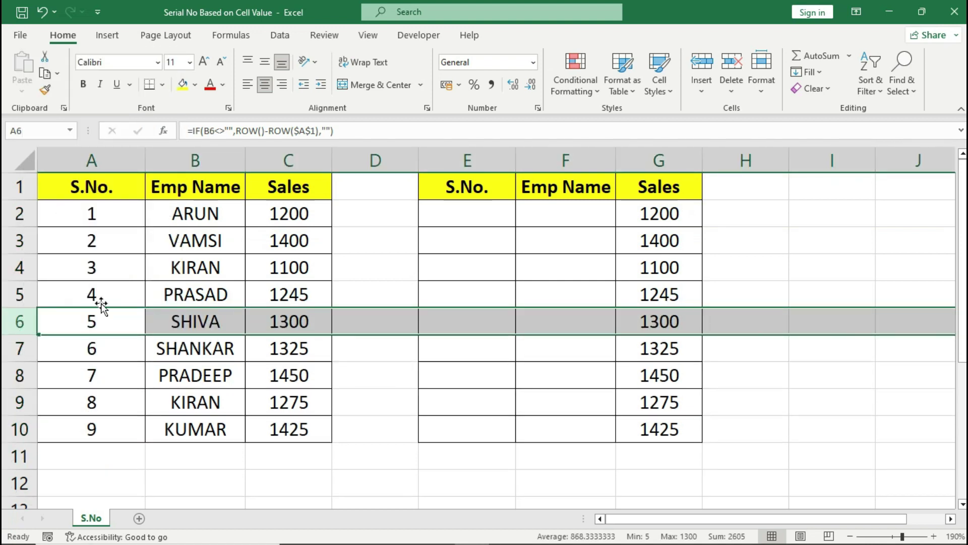
click(157, 321)
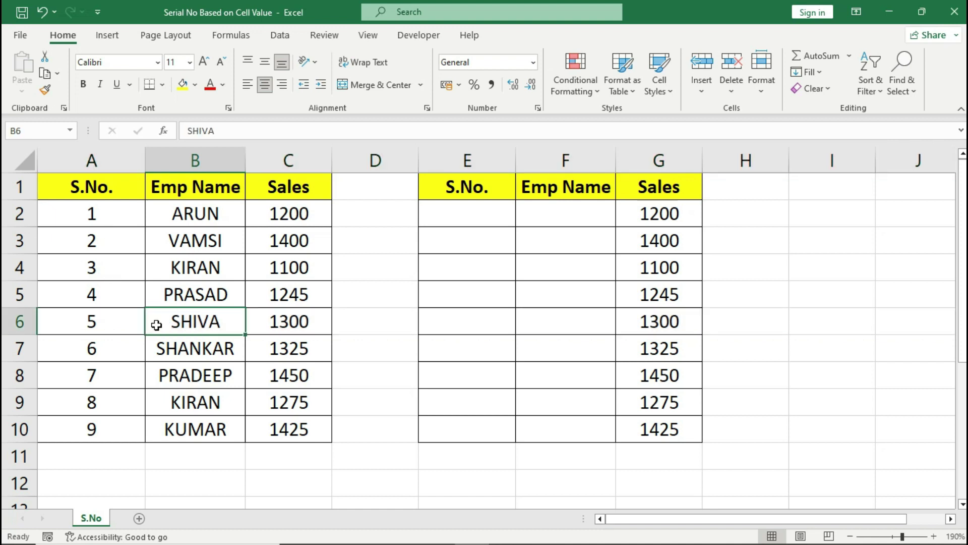
click(479, 189)
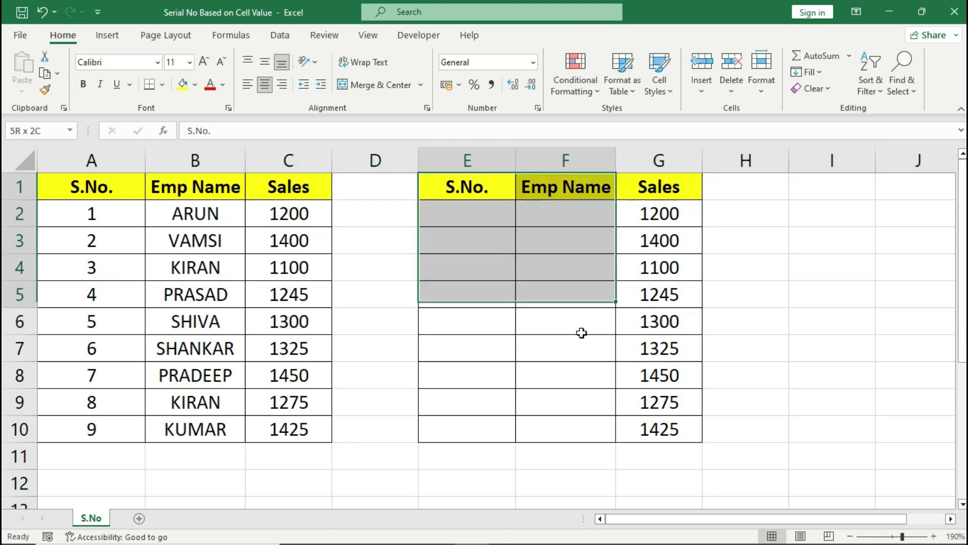
drag(479, 190, 656, 429)
drag(467, 216, 472, 425)
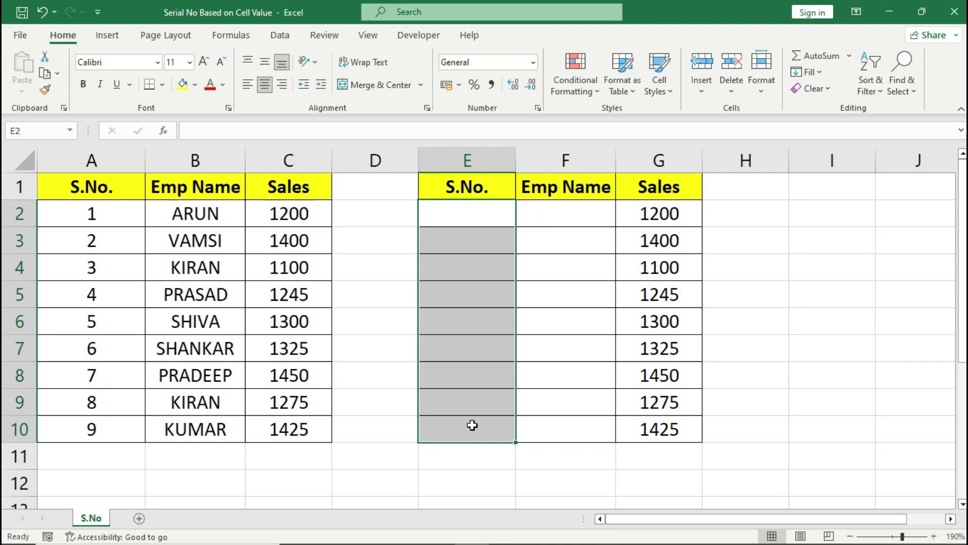
click(457, 216)
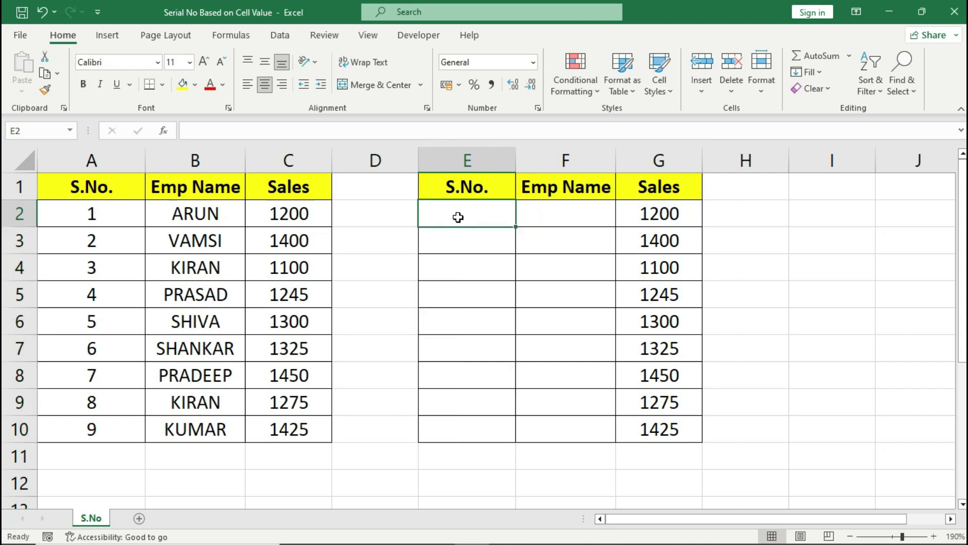
text(S.No - 1)
key(Return)
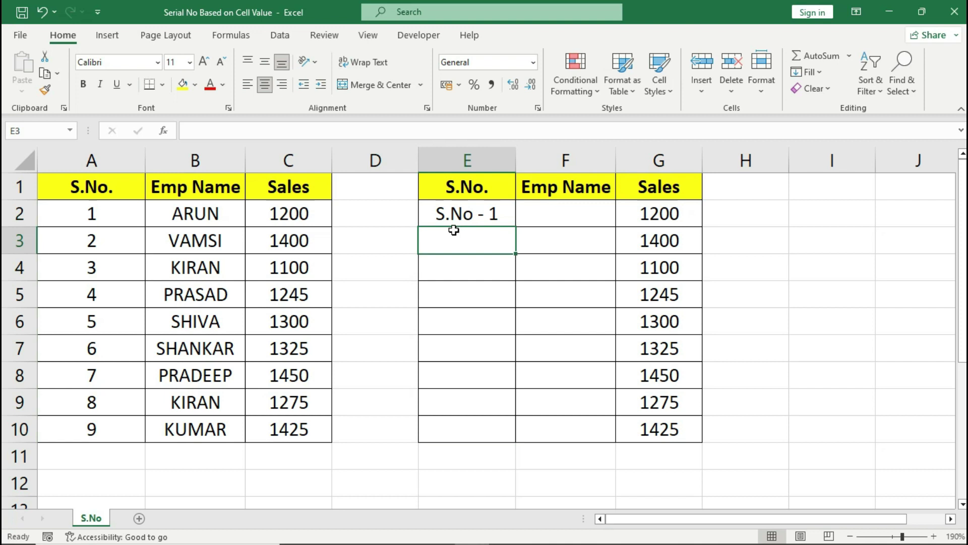
click(535, 208)
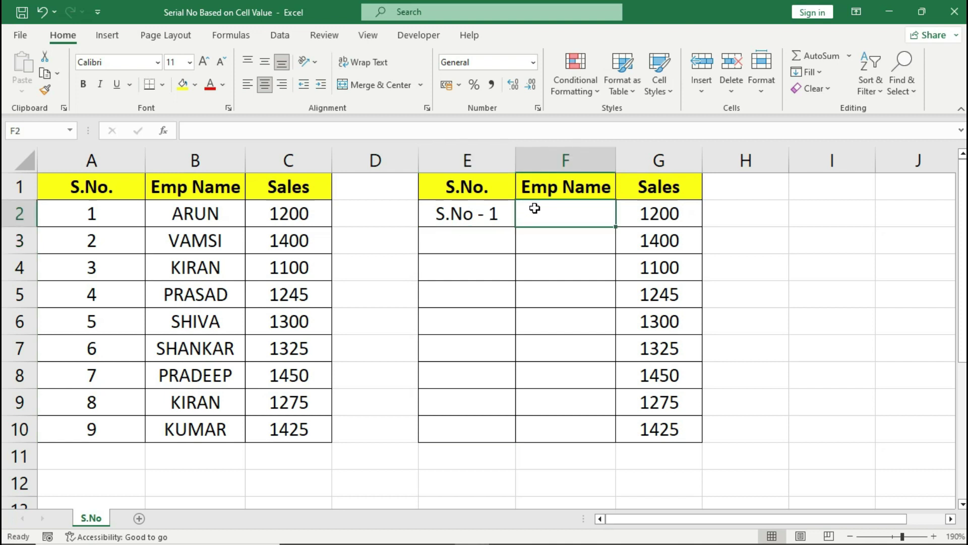
click(488, 214)
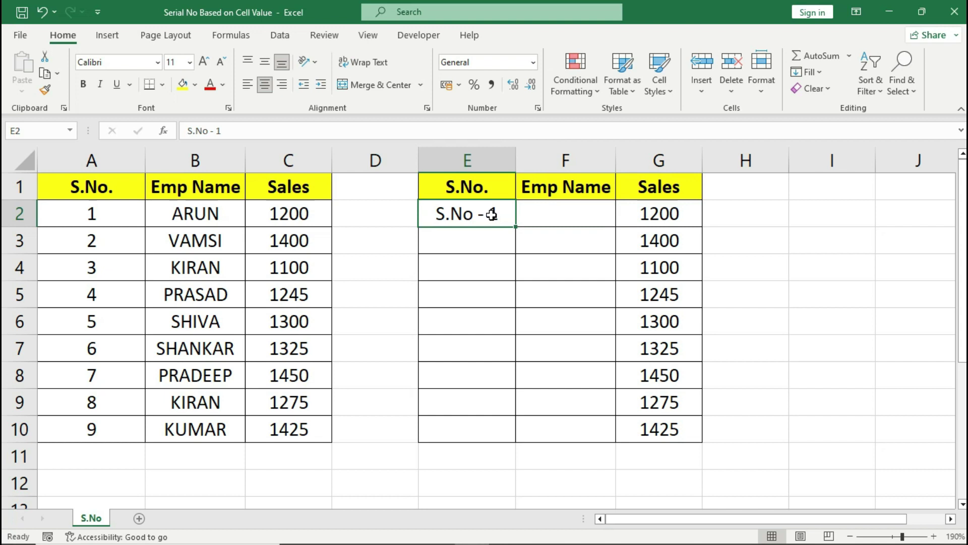
key(Delete)
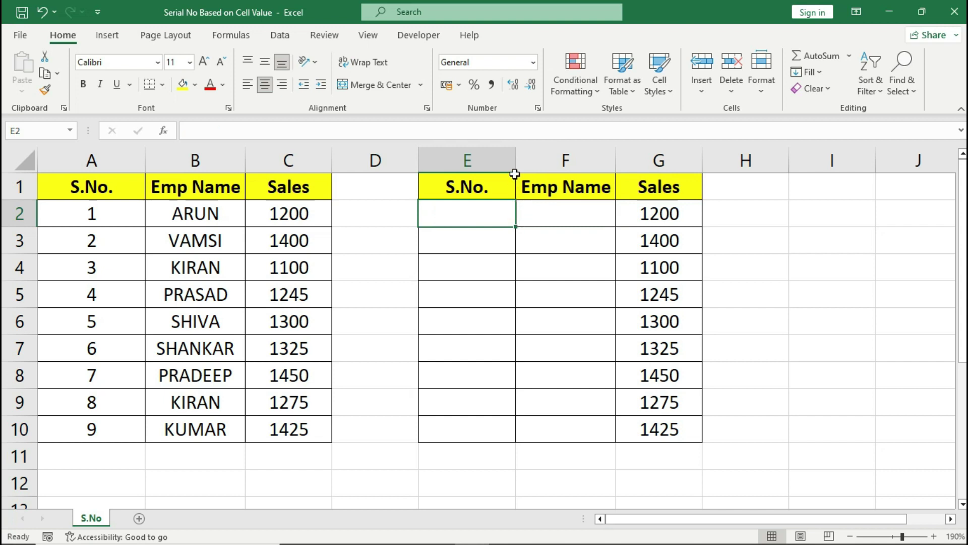
Widen column E and enter =IF(F2<>"",ROW()-ROW($E$1),"") in E2.
drag(516, 161, 689, 177)
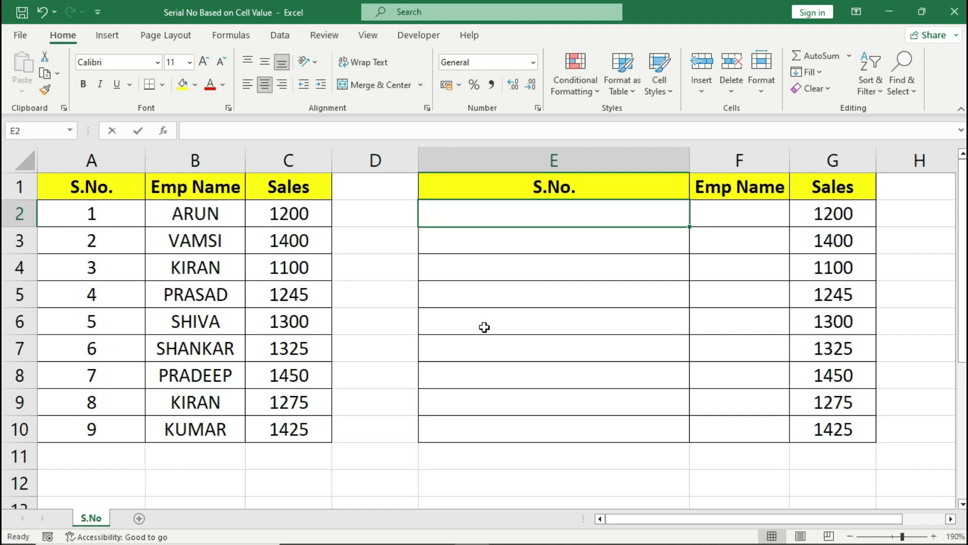
text(=IF()
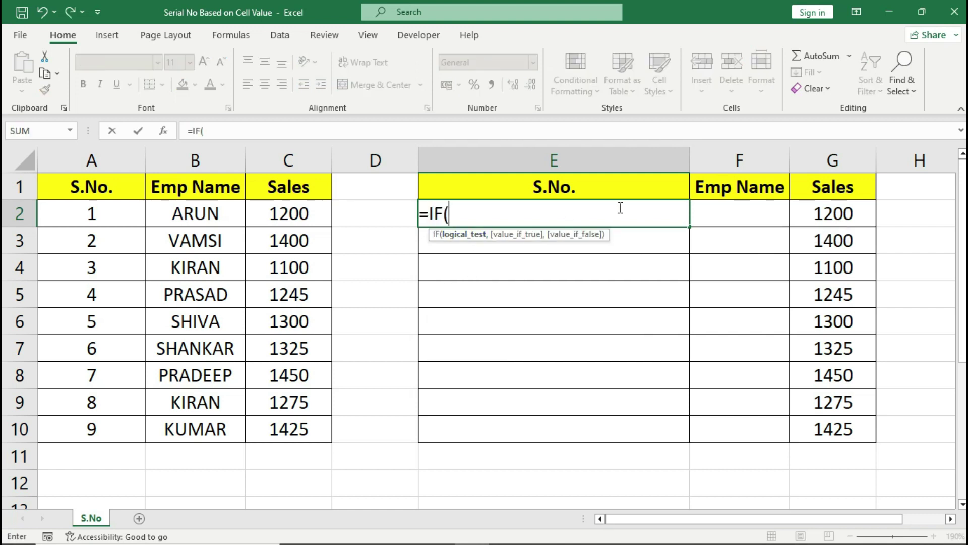
click(721, 217)
text(<>"",)
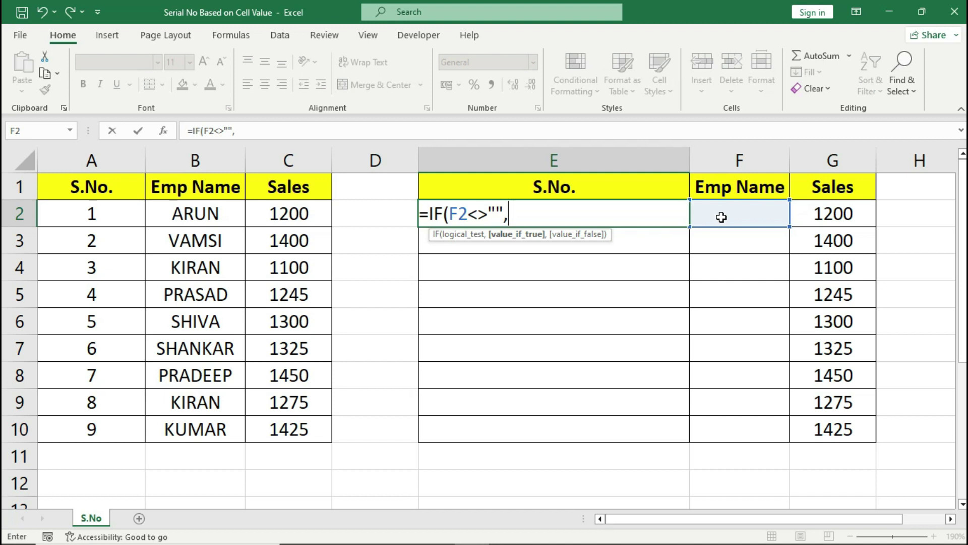
text(ROW)
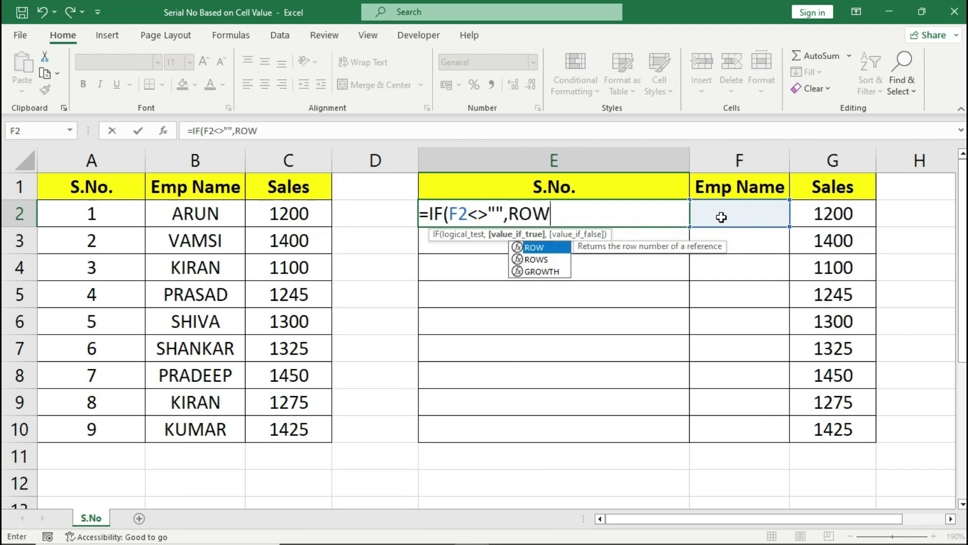
text(()
text()-)
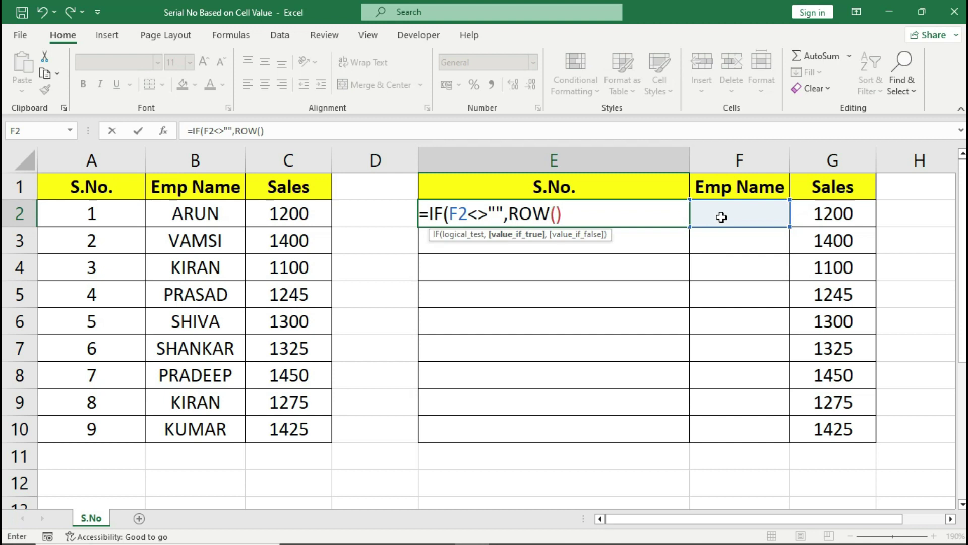
text(ROW()
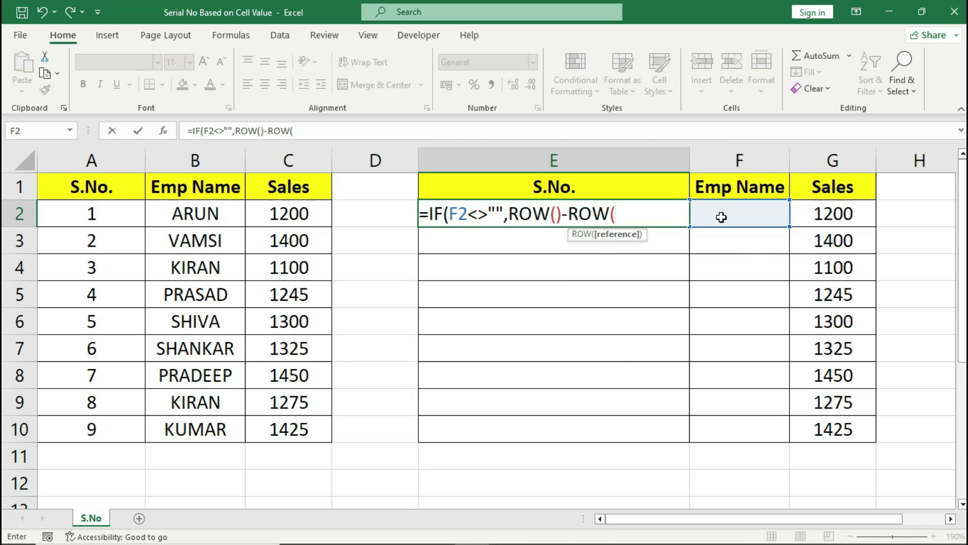
click(640, 189)
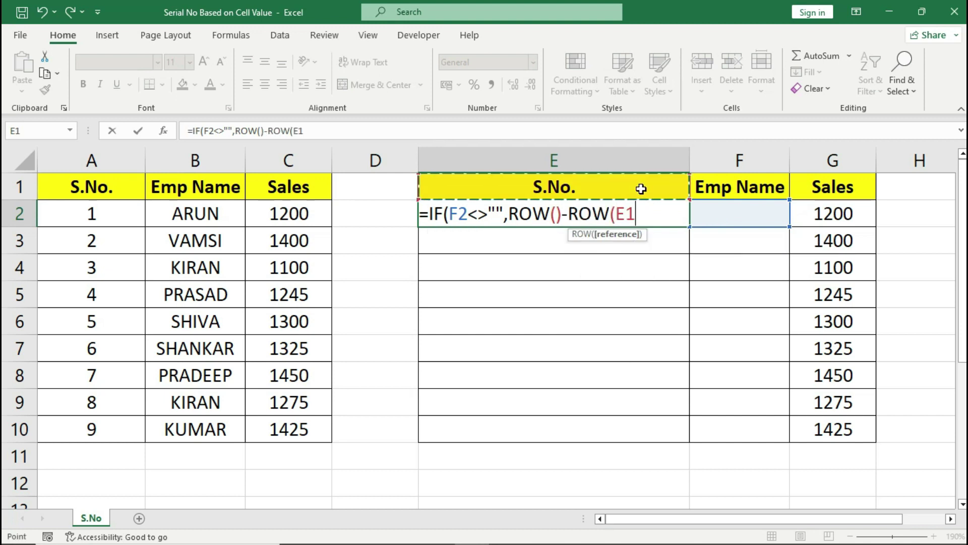
key(F4)
text(),""))
key(Return)
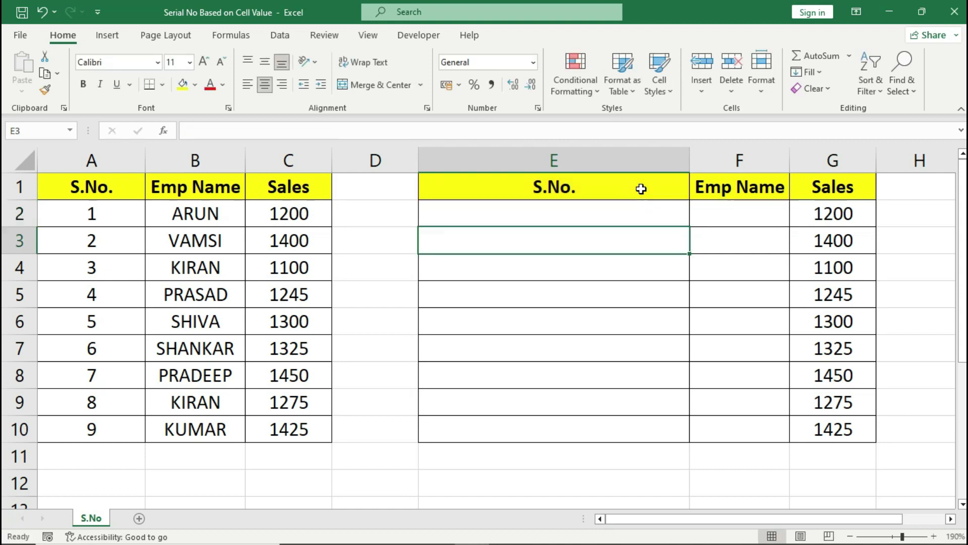
key(Up)
Enter ARUN in F2 and verify E2 now shows 1.
key(Right)
text(ARUN)
key(Return)
key(Up)
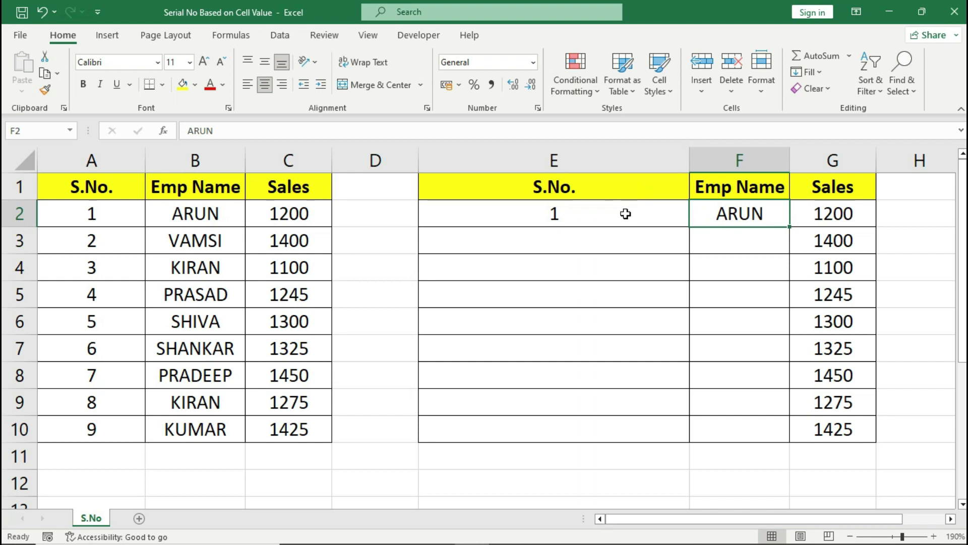
click(626, 214)
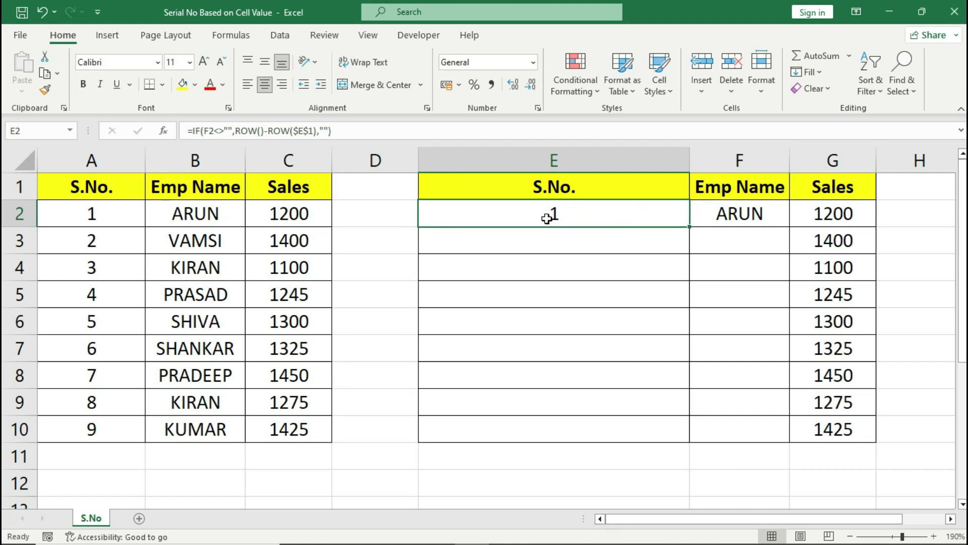
Insert "S.No - "& before ROW() in E2's formula so it displays S.No - 1.
double_click(517, 217)
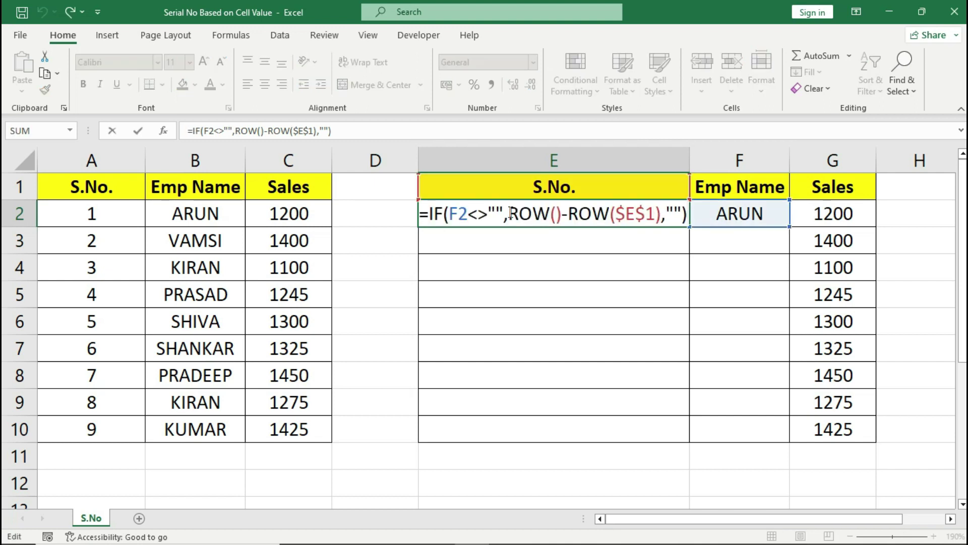
click(511, 213)
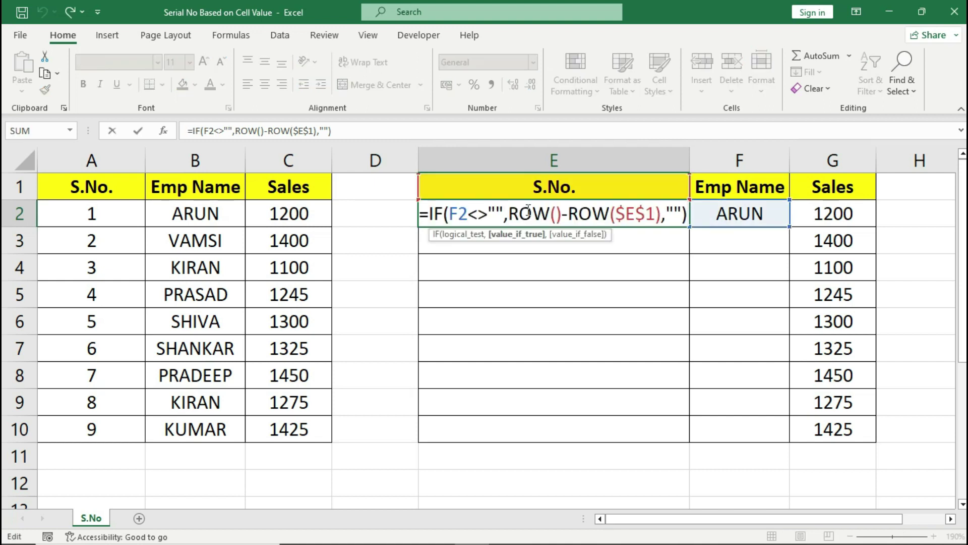
text(")
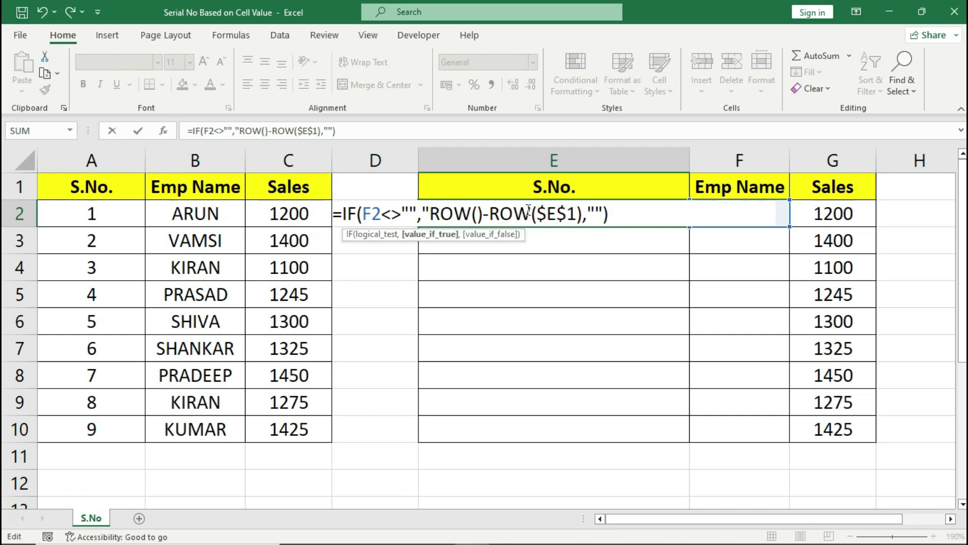
text(S.N)
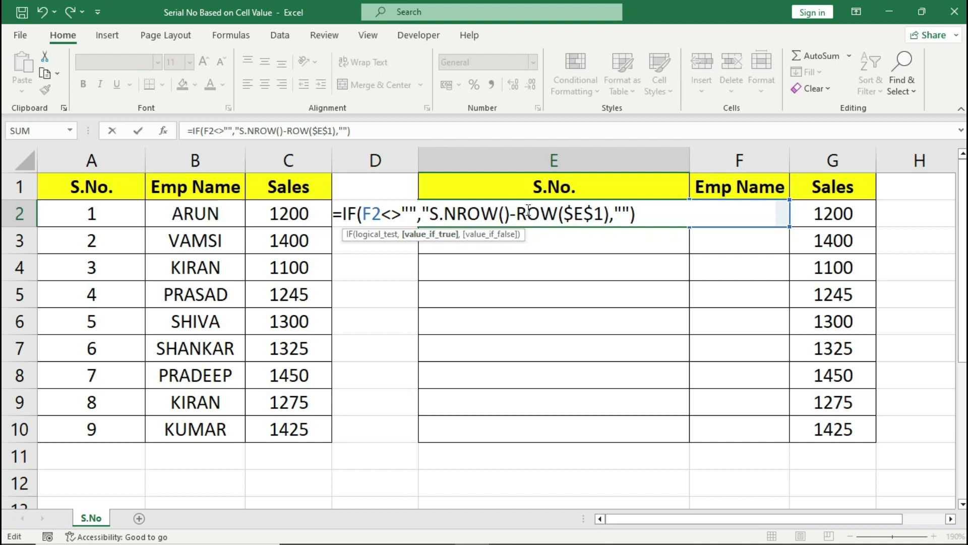
text(o - )
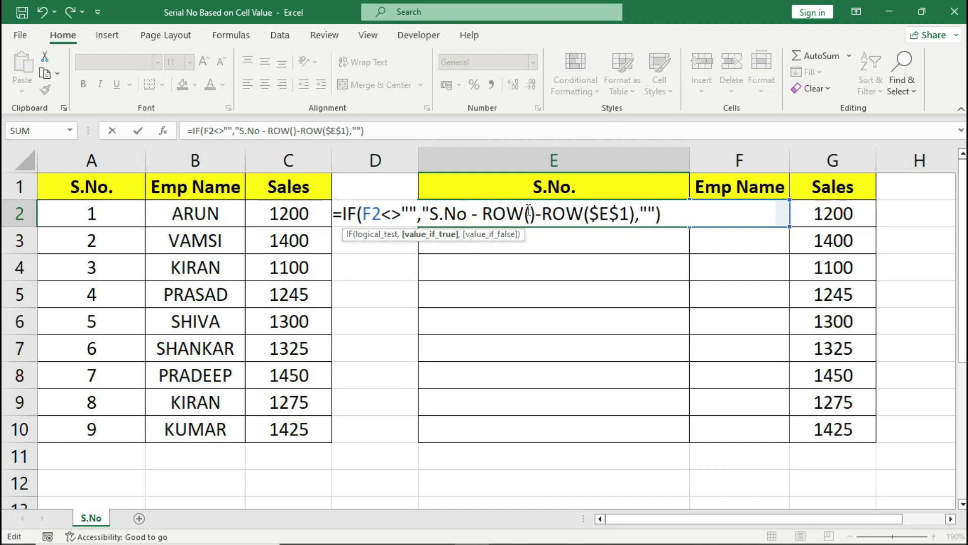
text(")
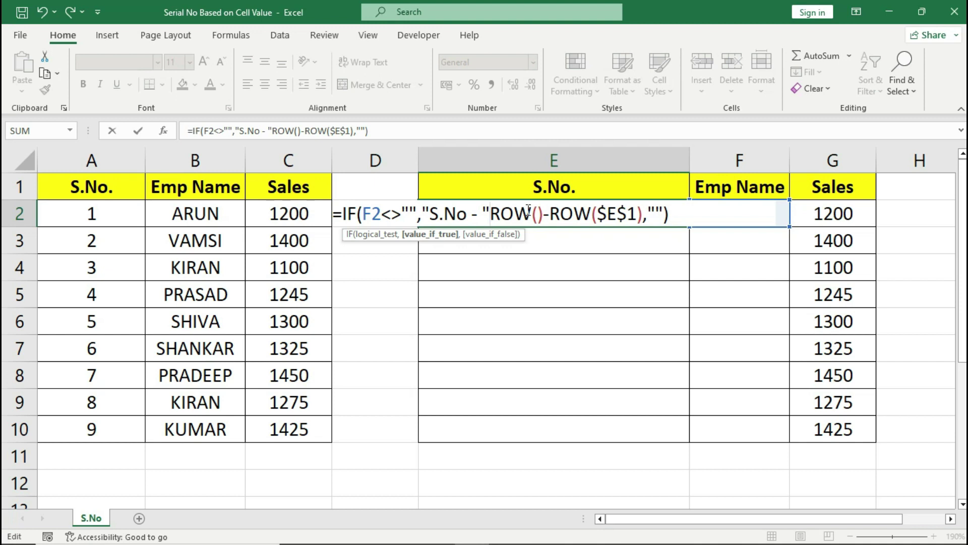
text(&)
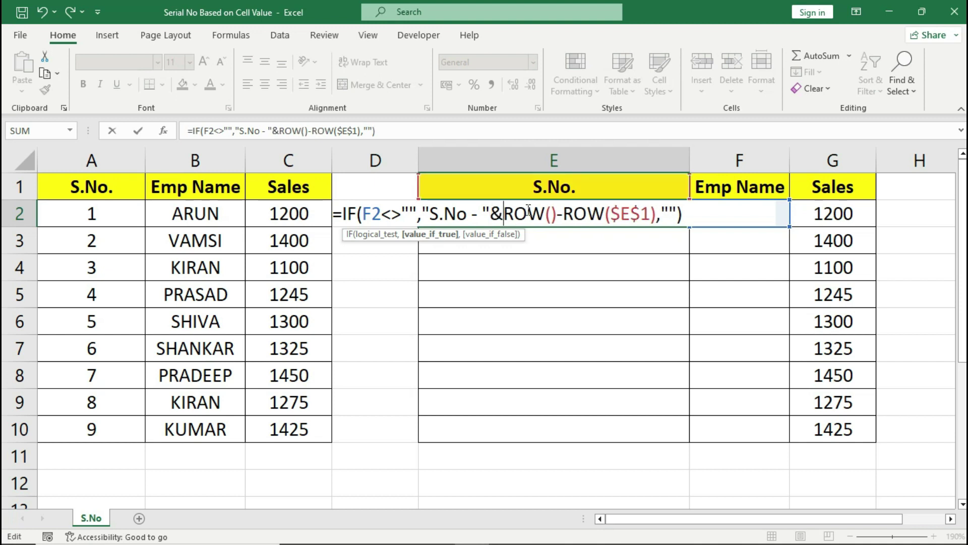
key(Return)
click(529, 210)
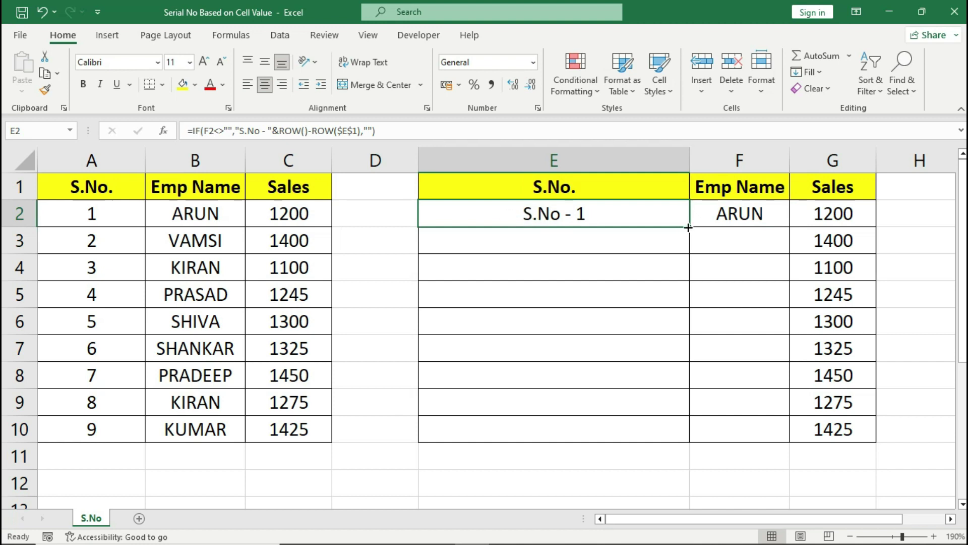
Fill E2's label formula down to E10 and enter VAMSI, KIRAN, PRASAD in F3:F5.
drag(689, 228, 686, 434)
click(724, 241)
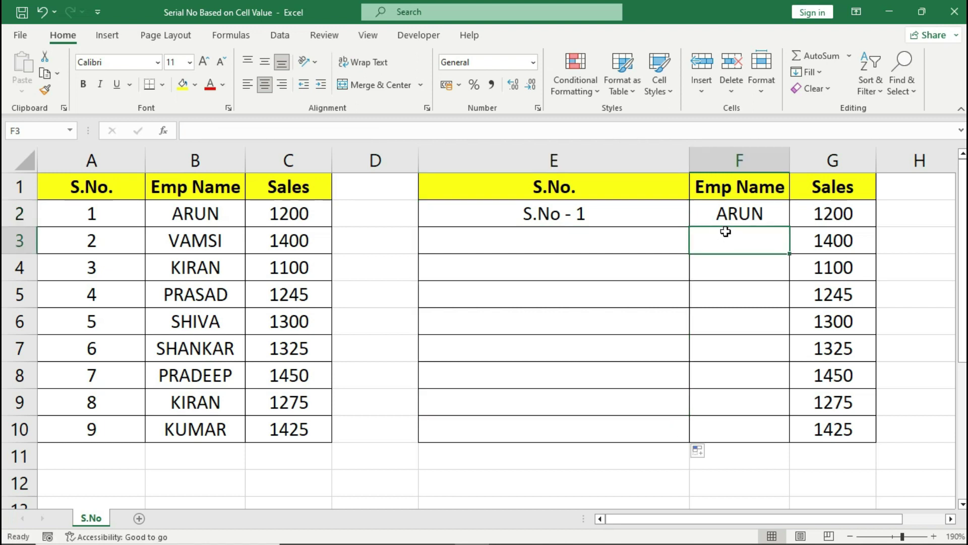
text(VAMSI)
key(Return)
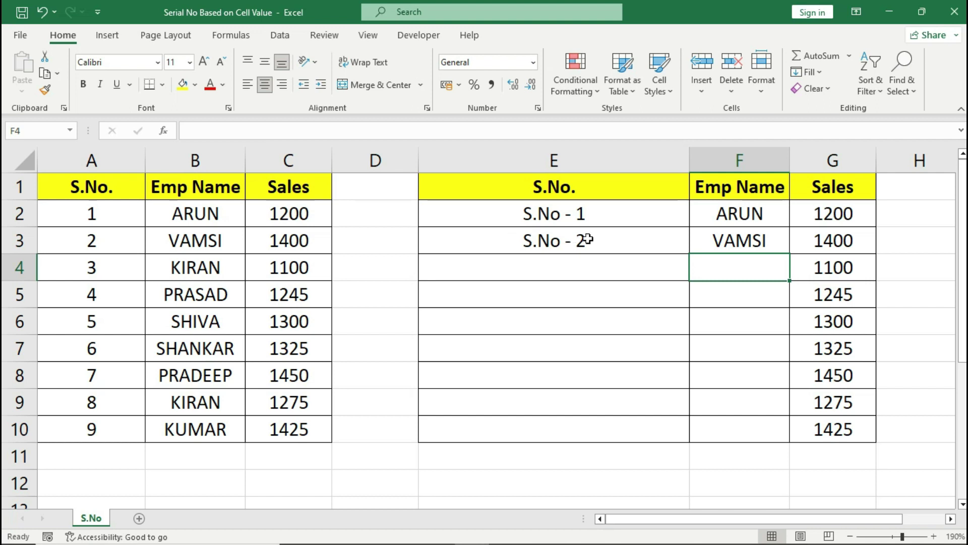
text(KIRAN)
key(Return)
text(PRASAD)
key(Return)
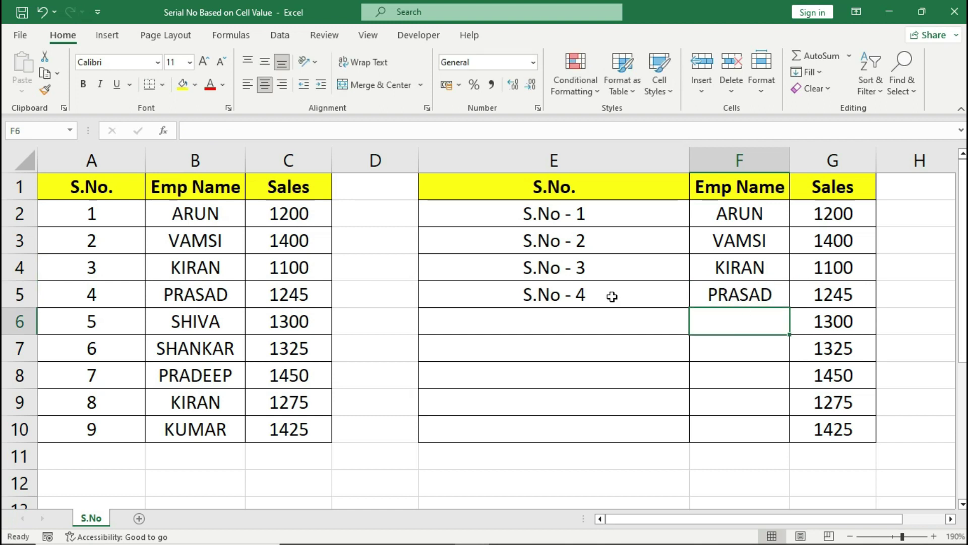
Enter SHIVA, SHANKAR, PRADEEP, KUMAR and KIRAN in F6 through F10.
text(SHIVA)
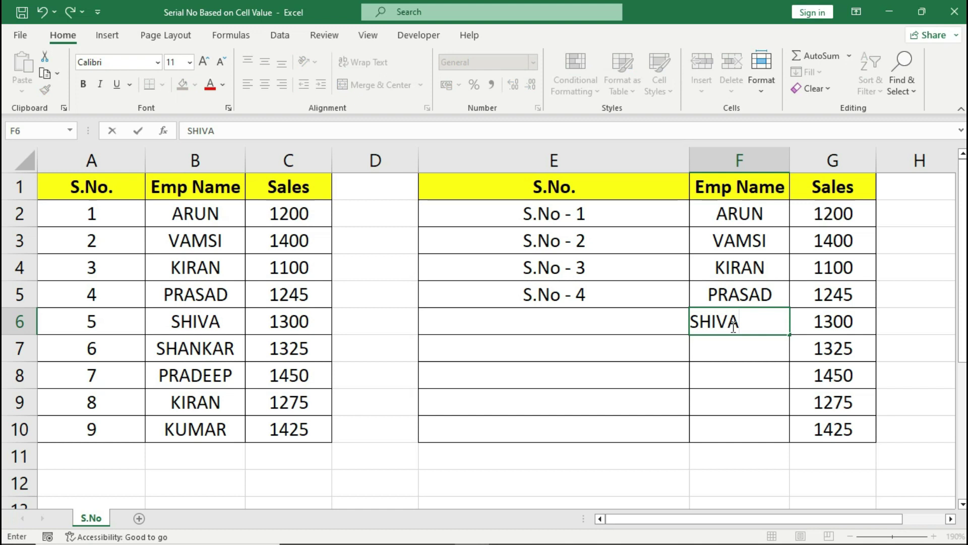
key(Return)
text(SHANKAR)
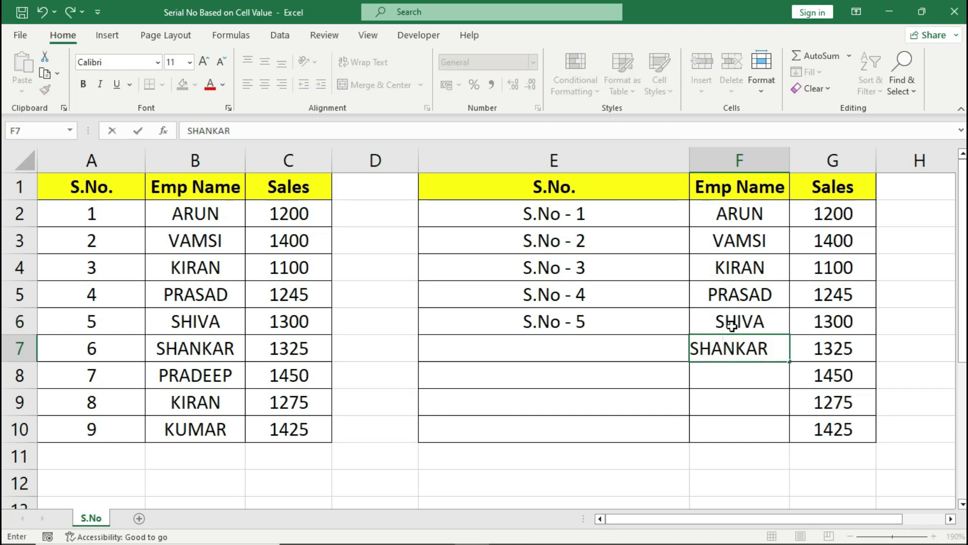
key(Return)
text(PRADEEP)
key(Return)
text(KUMAR)
key(Return)
text(KIRAN)
key(Return)
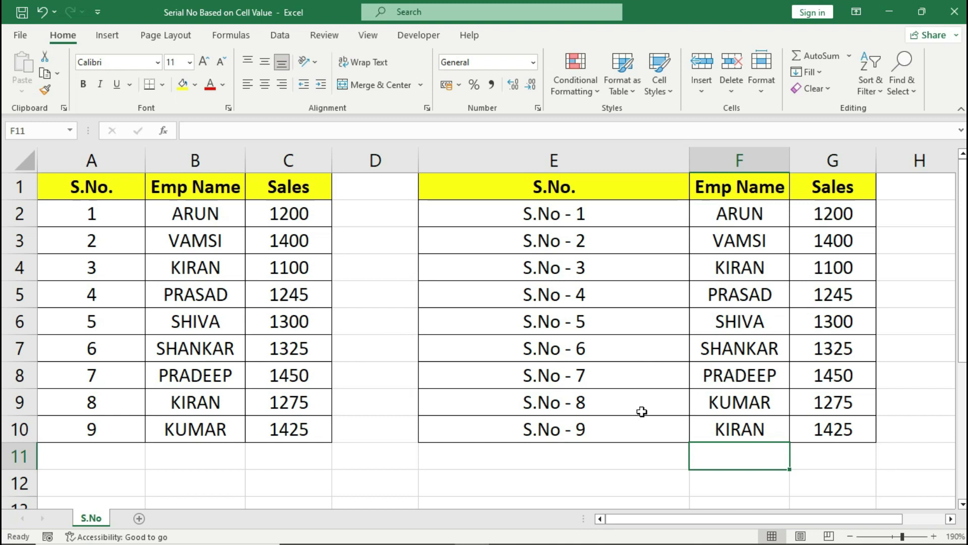
Clear F10 and re-enter KIRAN there.
click(730, 427)
key(Delete)
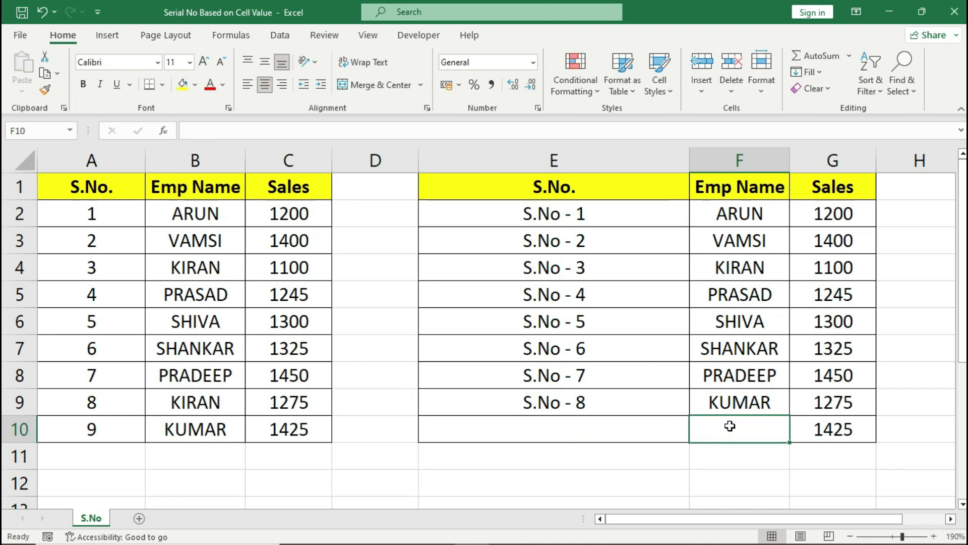
text(KIRAN)
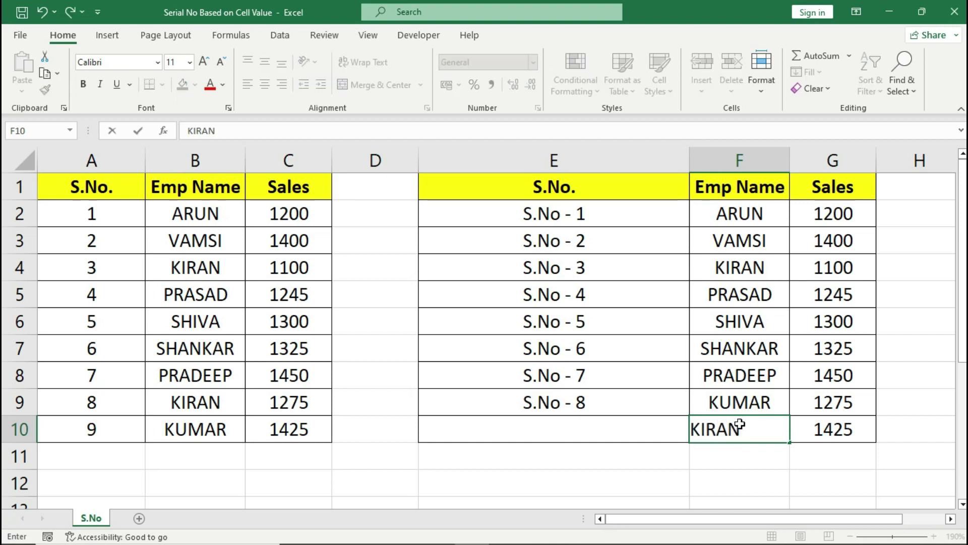
key(Return)
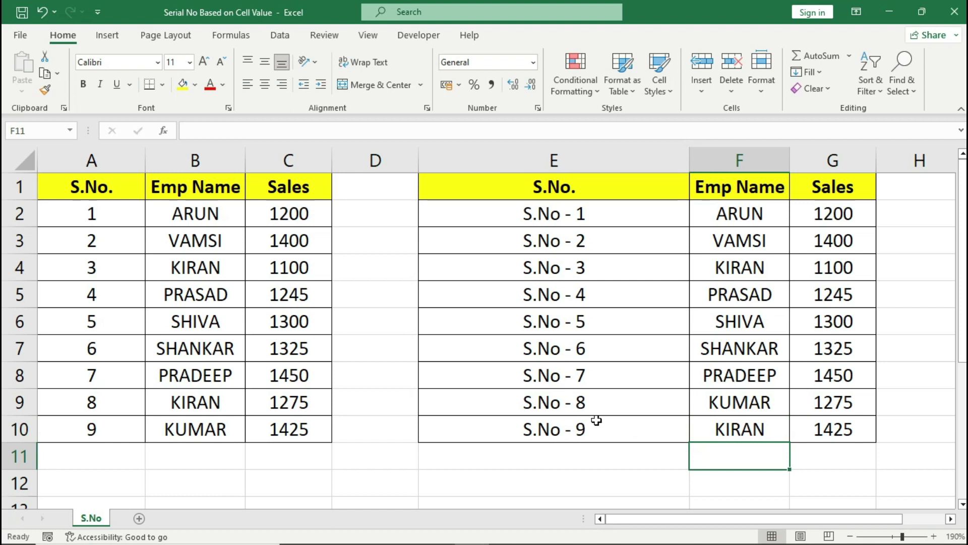
Delete row 5 (PRASAD) and check the renumbered label formula in E6.
click(7, 294)
right_click(8, 294)
click(53, 178)
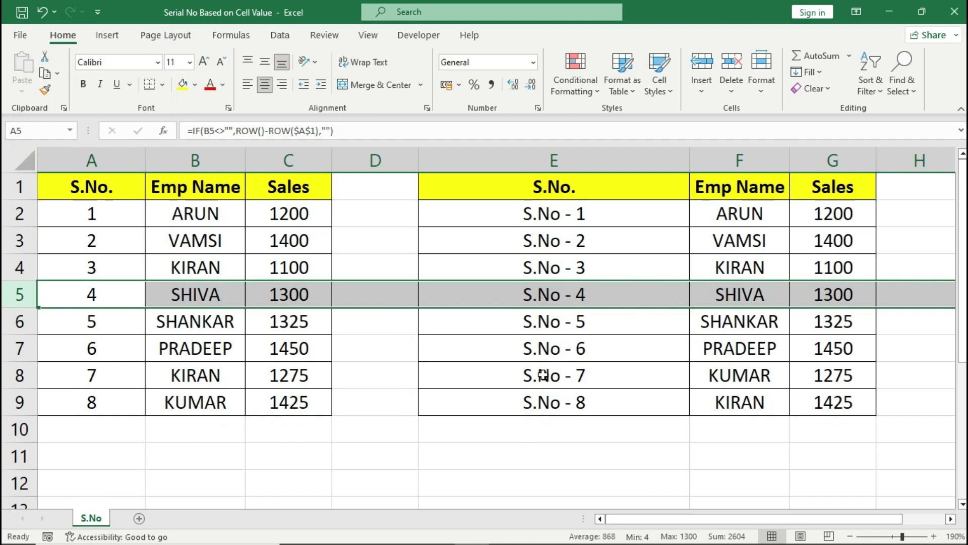
click(548, 327)
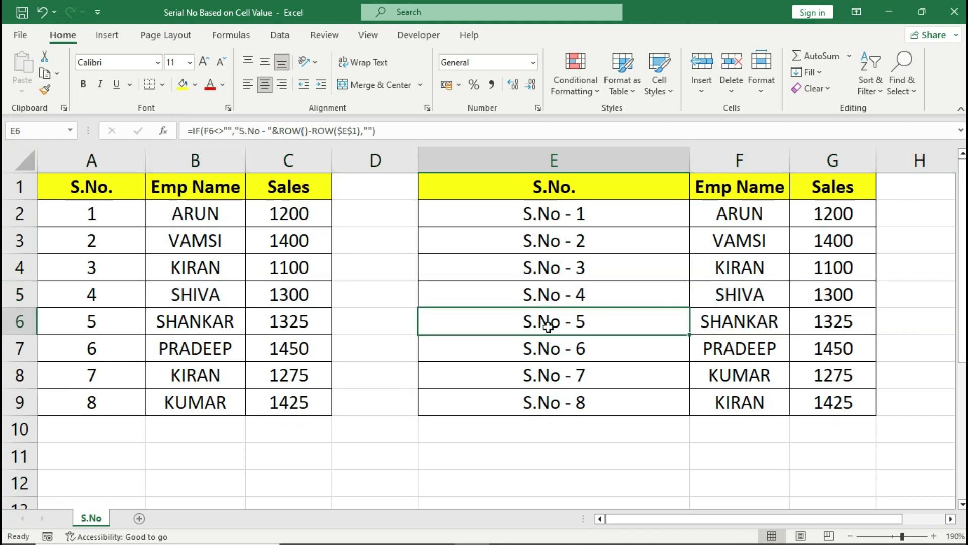